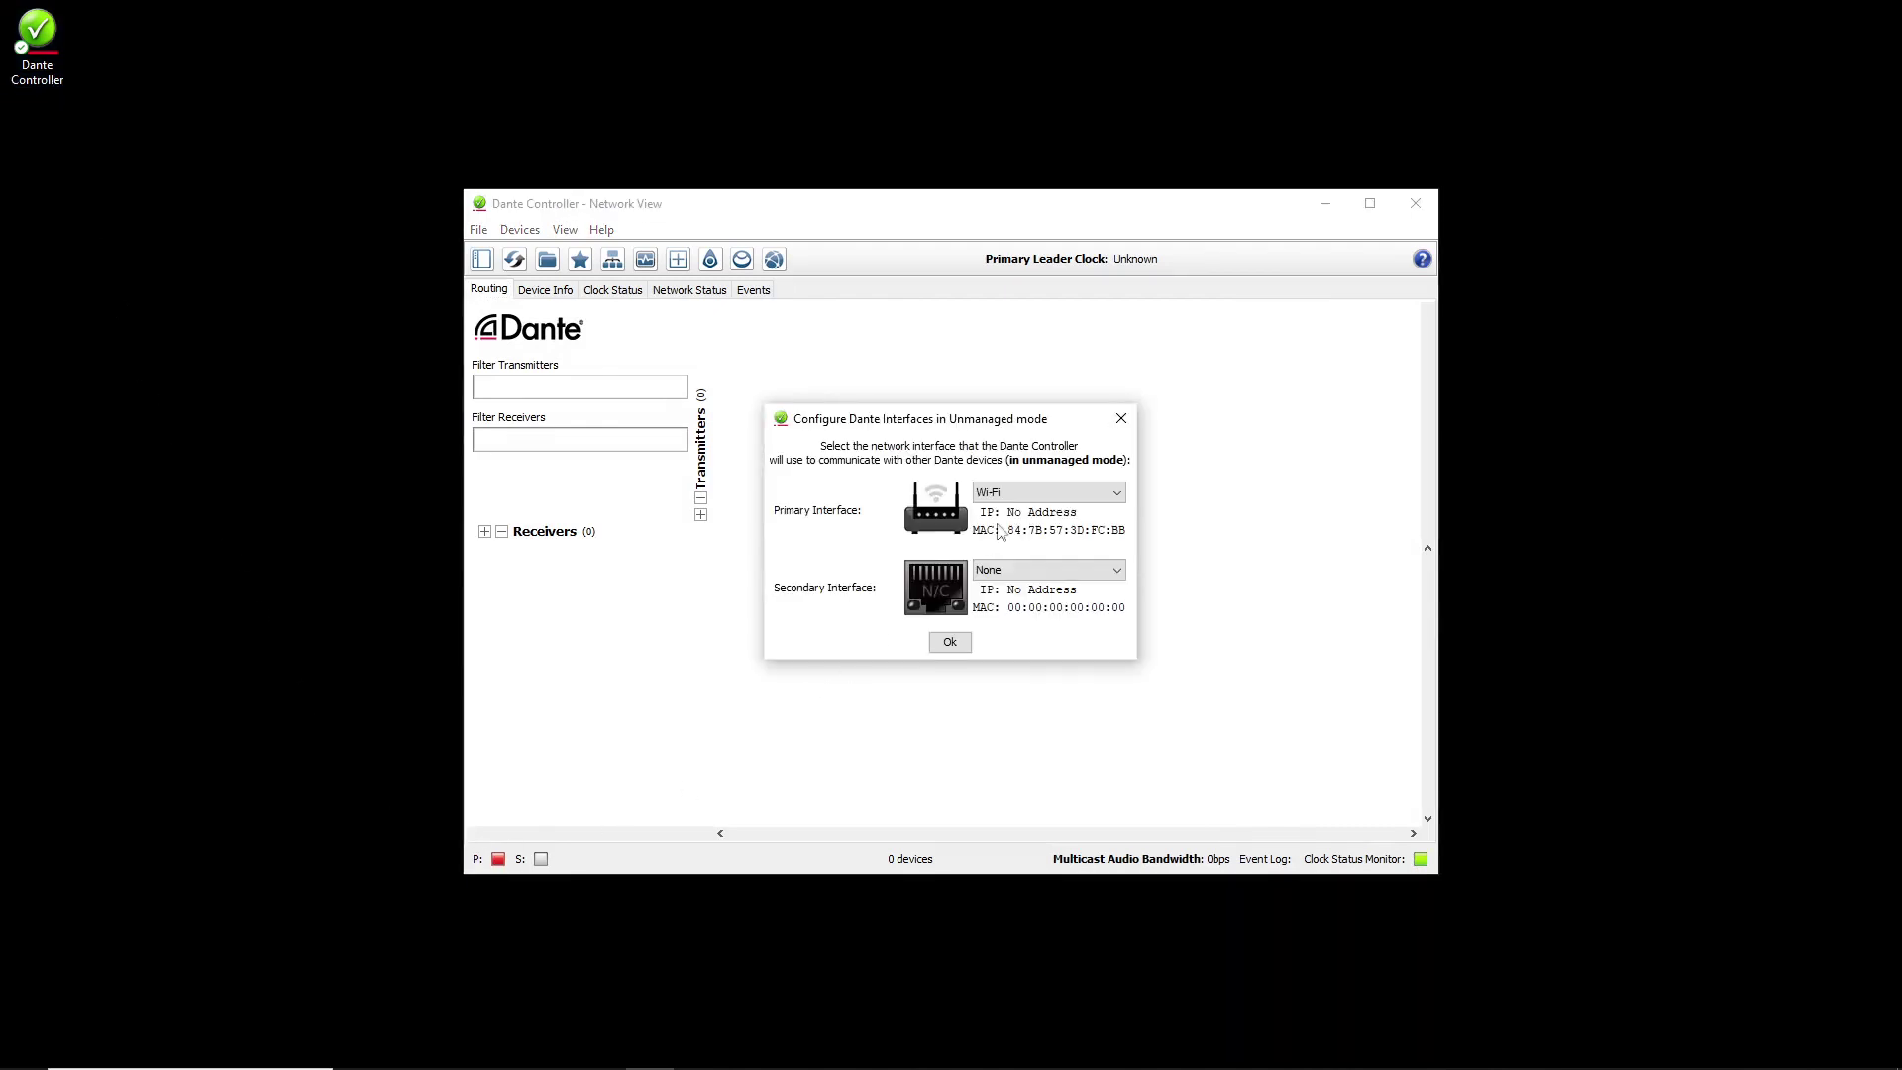
- Set Dante Controller's primary interface to Ethernet so both speakers and the mixer appear
{"action": "left_click", "coordinate": [1048, 493]}
{"action": "left_click", "coordinate": [1011, 525]}
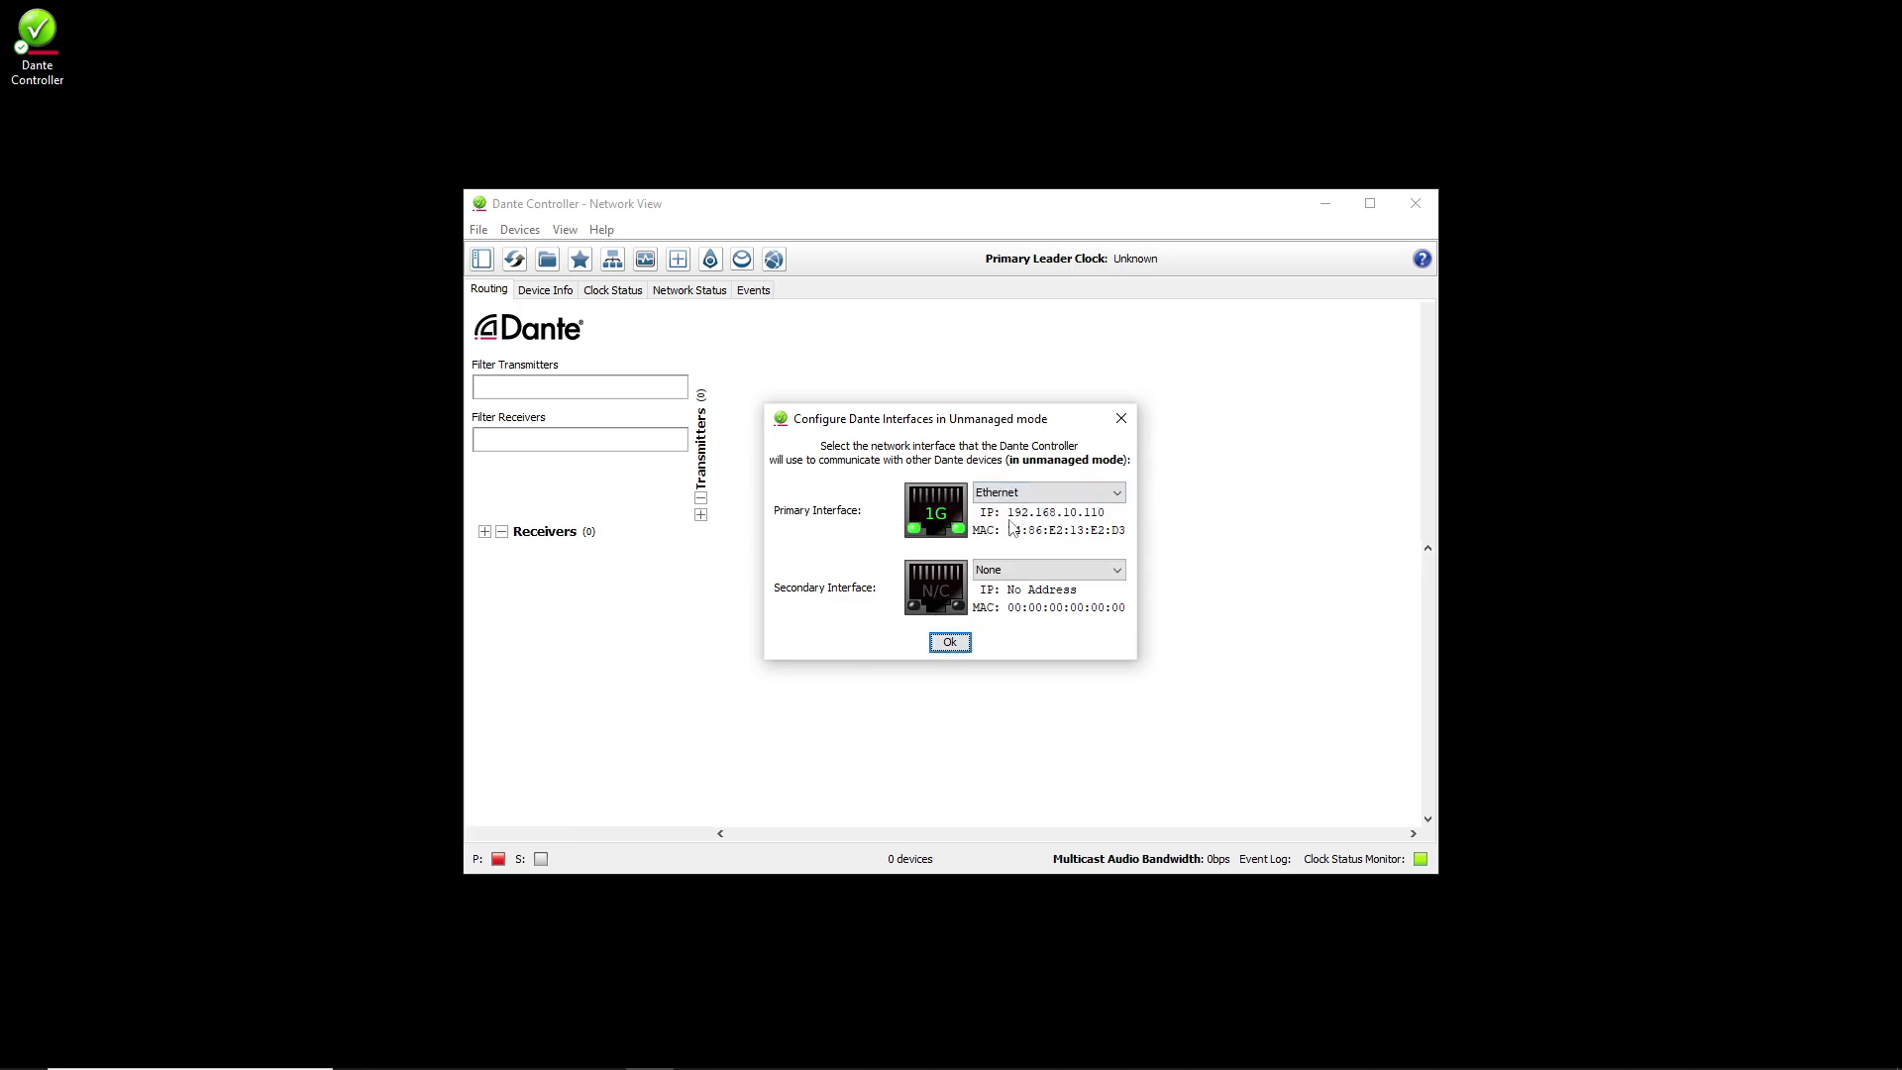
{"action": "left_click", "coordinate": [950, 642]}
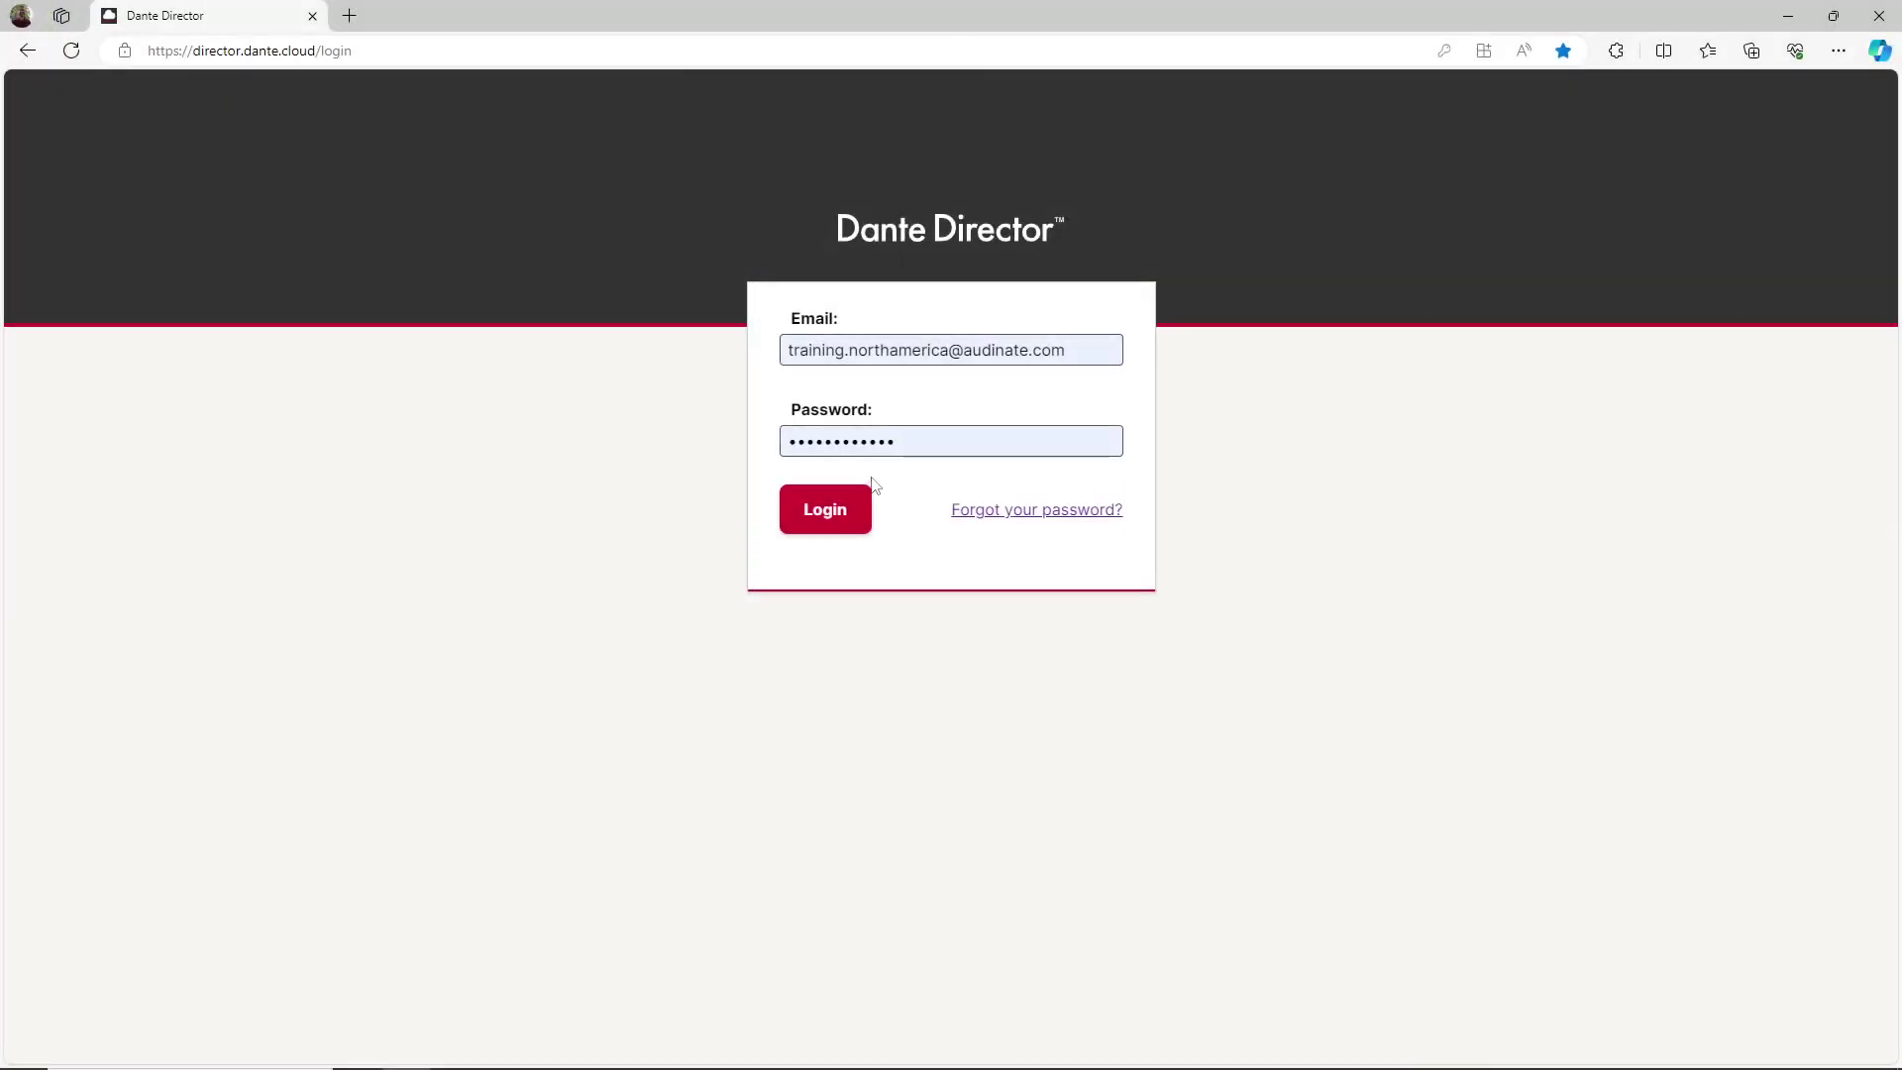
- Sign into Dante Director, open the Auditorium site, and begin adding devices
{"action": "left_click", "coordinate": [849, 506]}
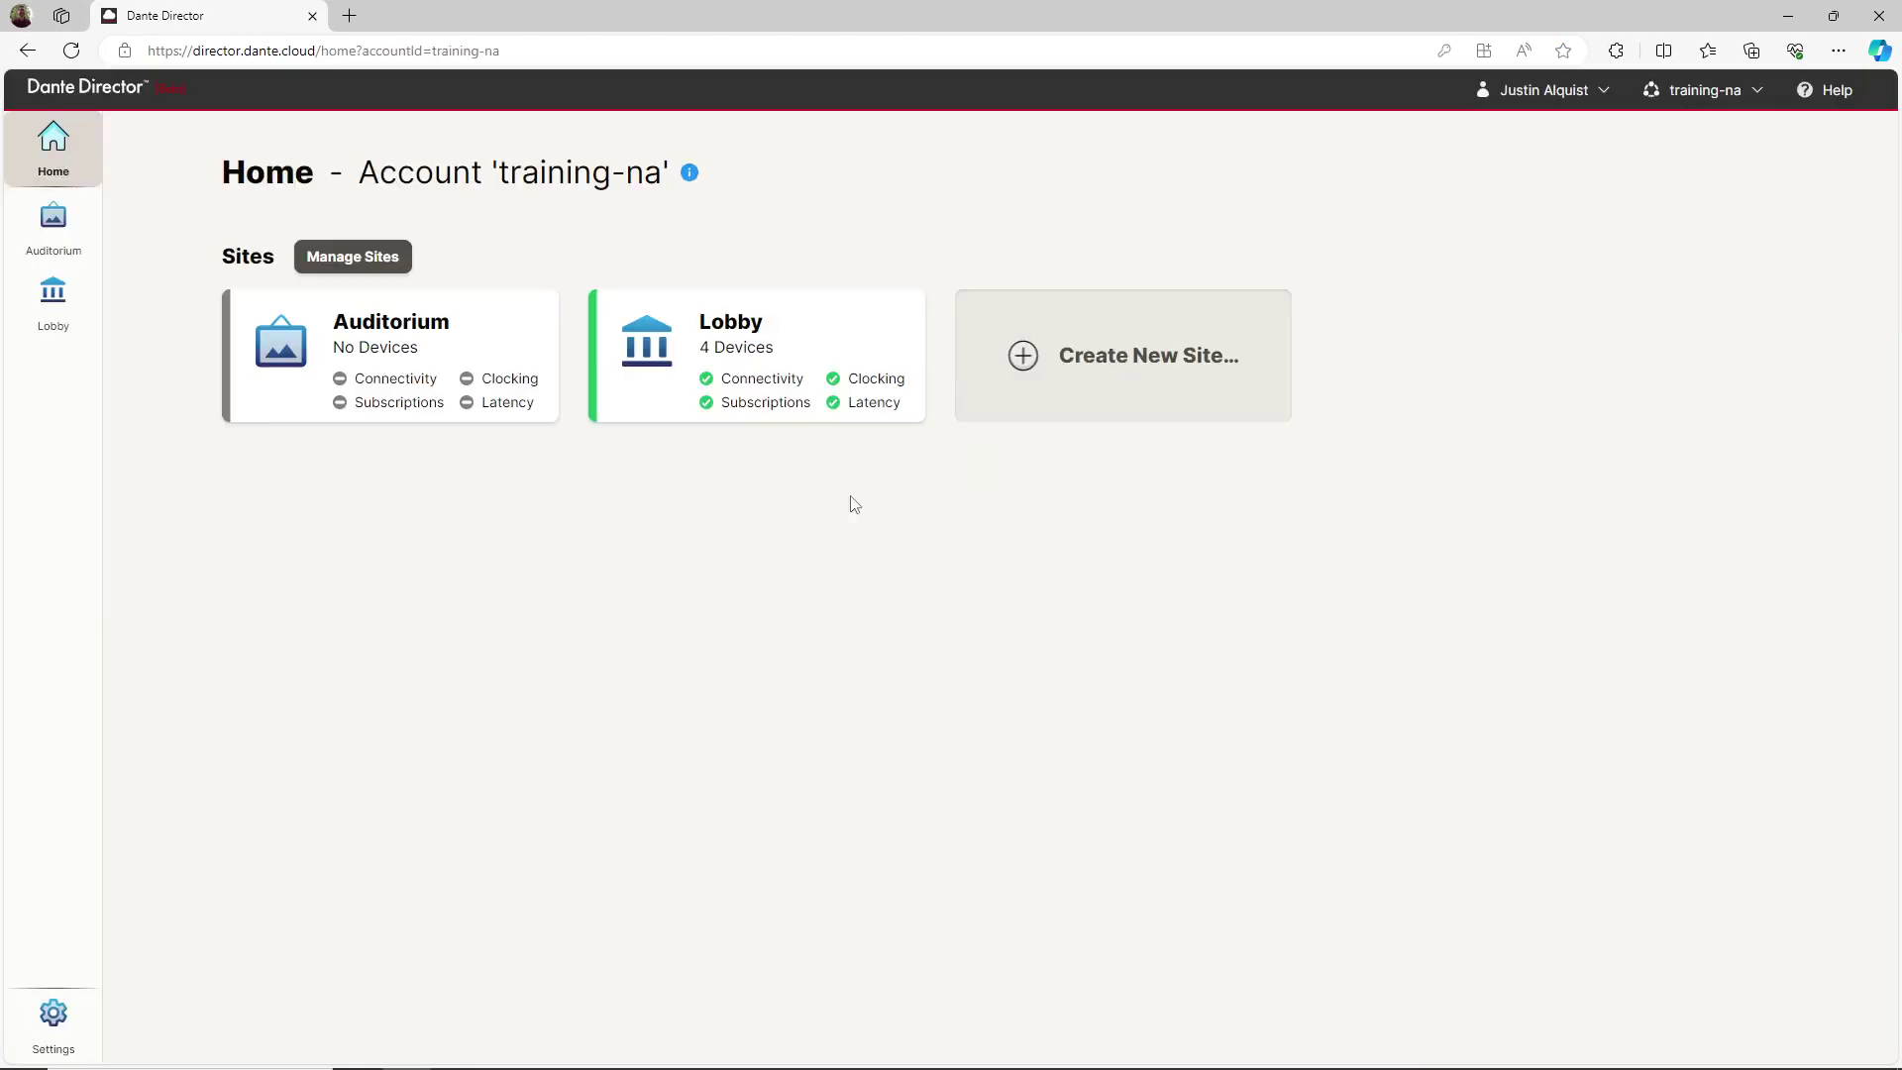
{"action": "left_click", "coordinate": [522, 414]}
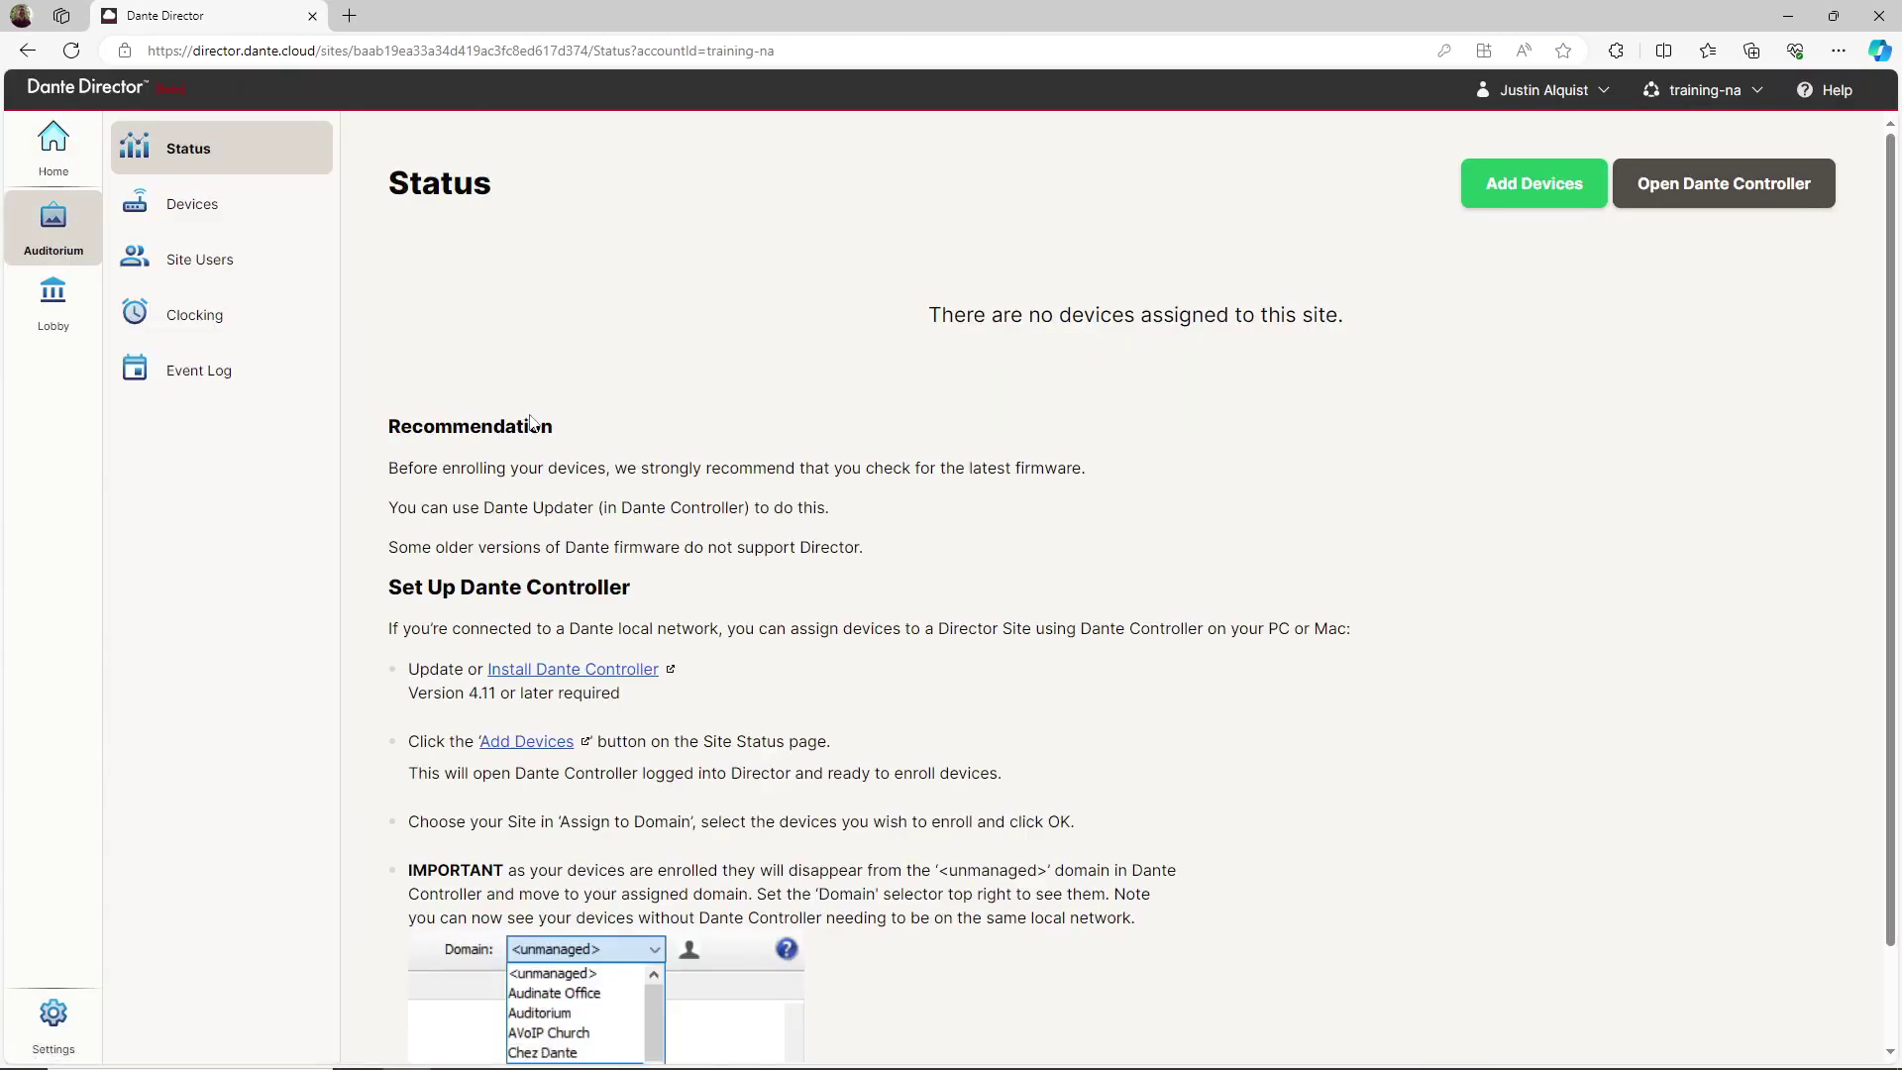
{"action": "left_click", "coordinate": [1482, 209]}
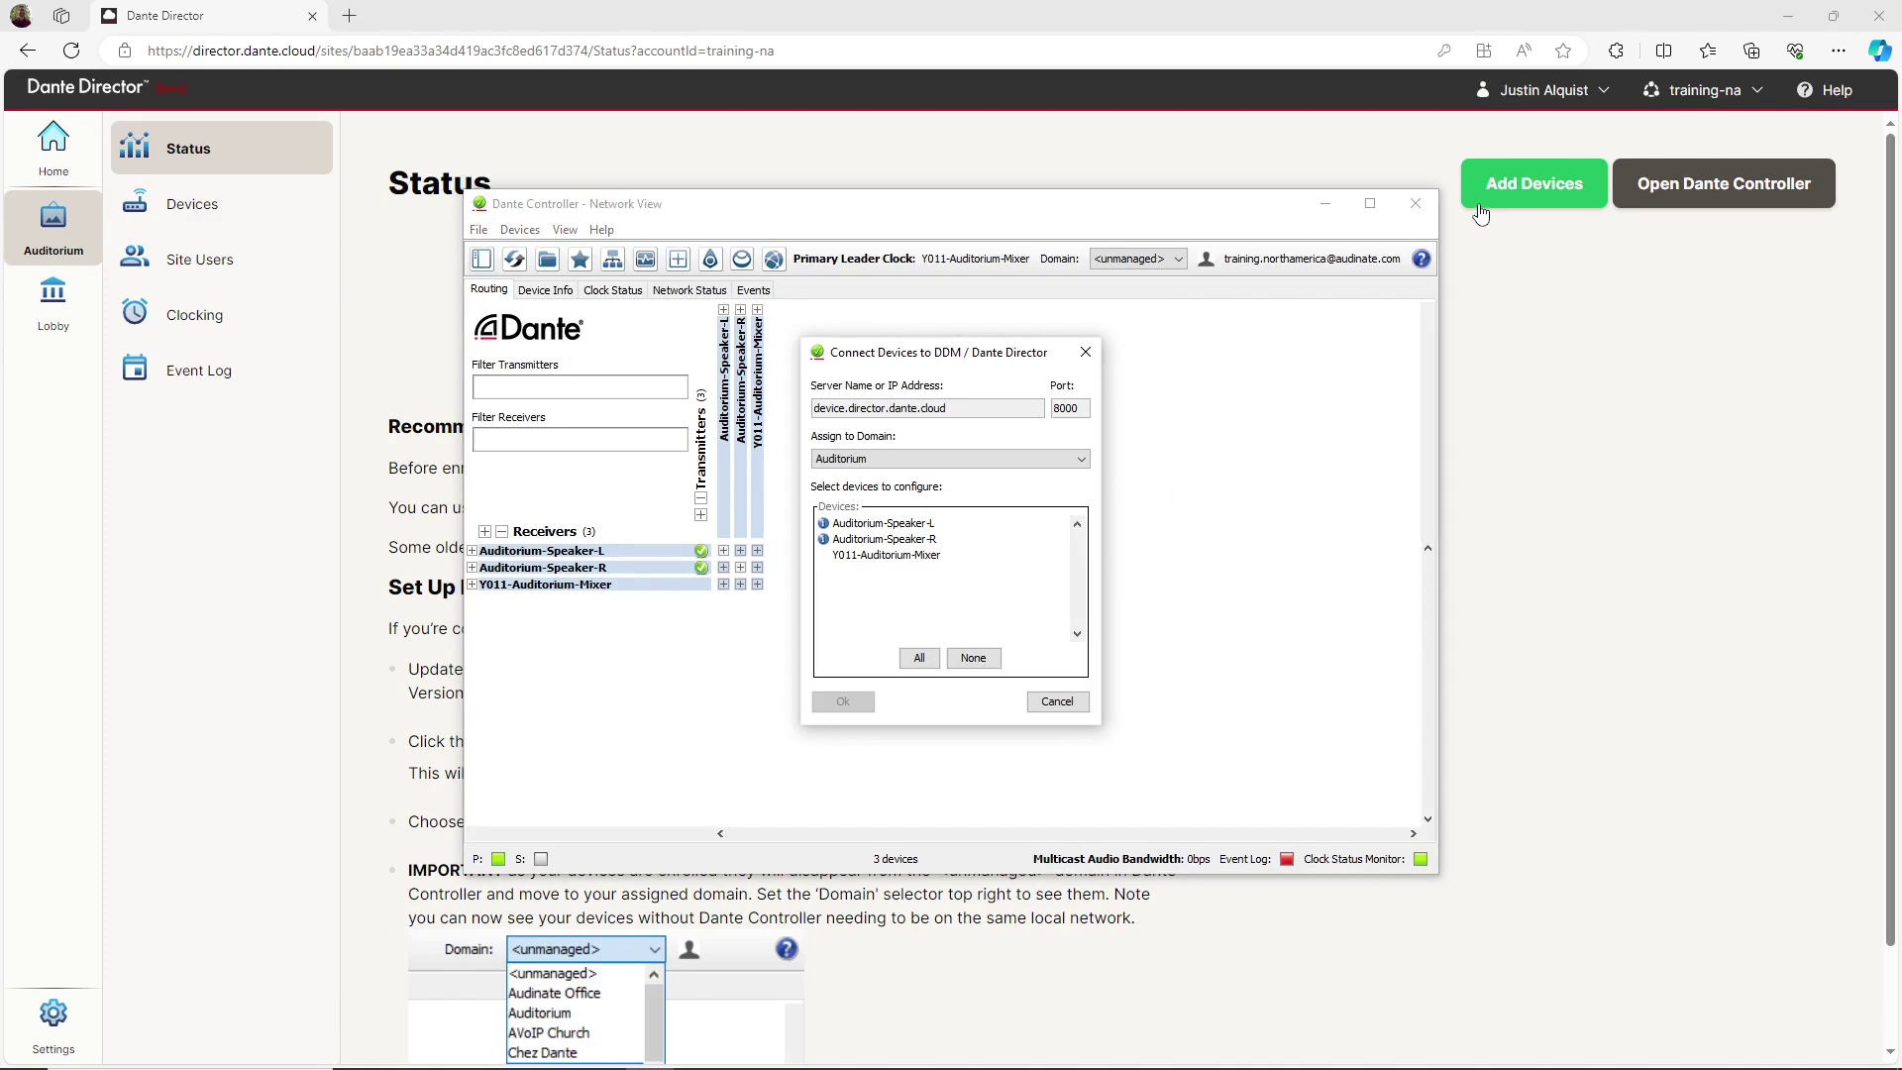
- Enroll Auditorium-Speaker-L, Auditorium-Speaker-R and Y011-Auditorium-Mixer into Auditorium, then view that domain
{"action": "left_click", "coordinate": [1026, 523]}
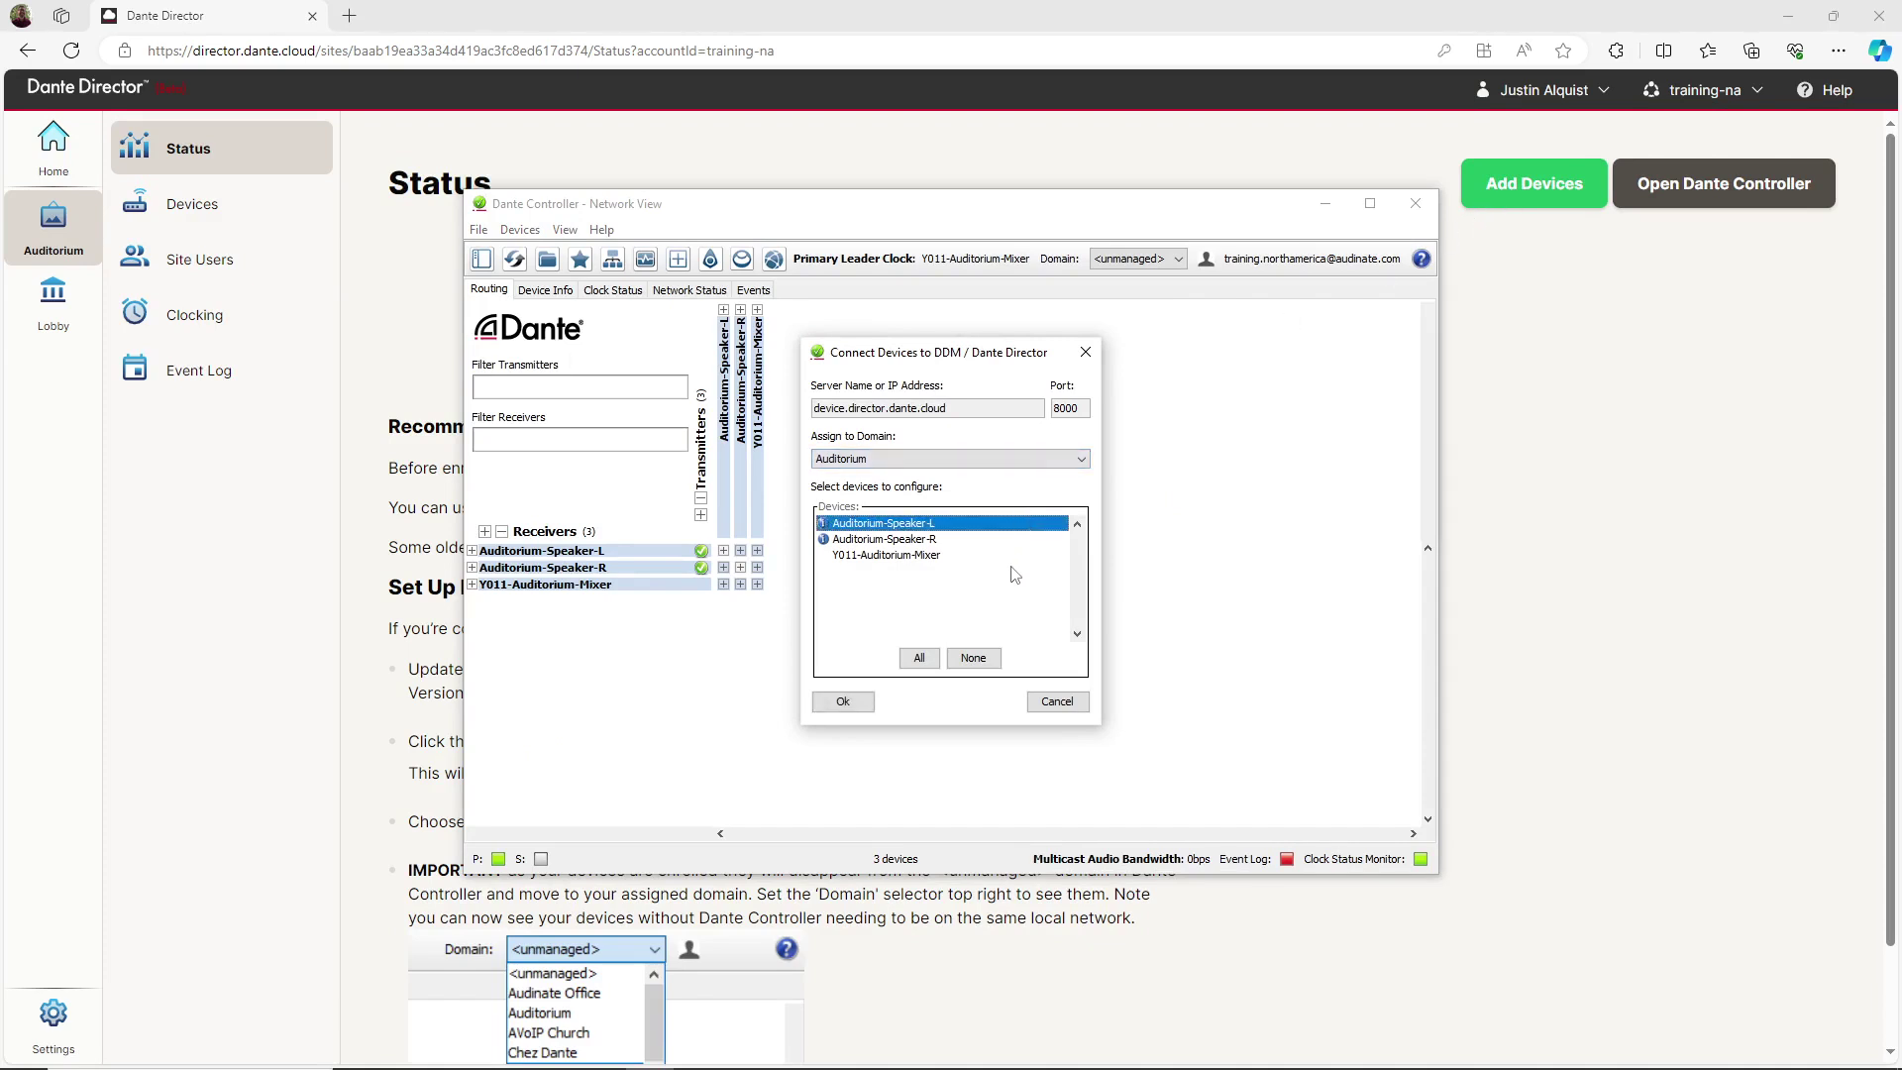
{"action": "left_click", "coordinate": [1017, 557], "text": "shift"}
{"action": "left_click", "coordinate": [842, 701]}
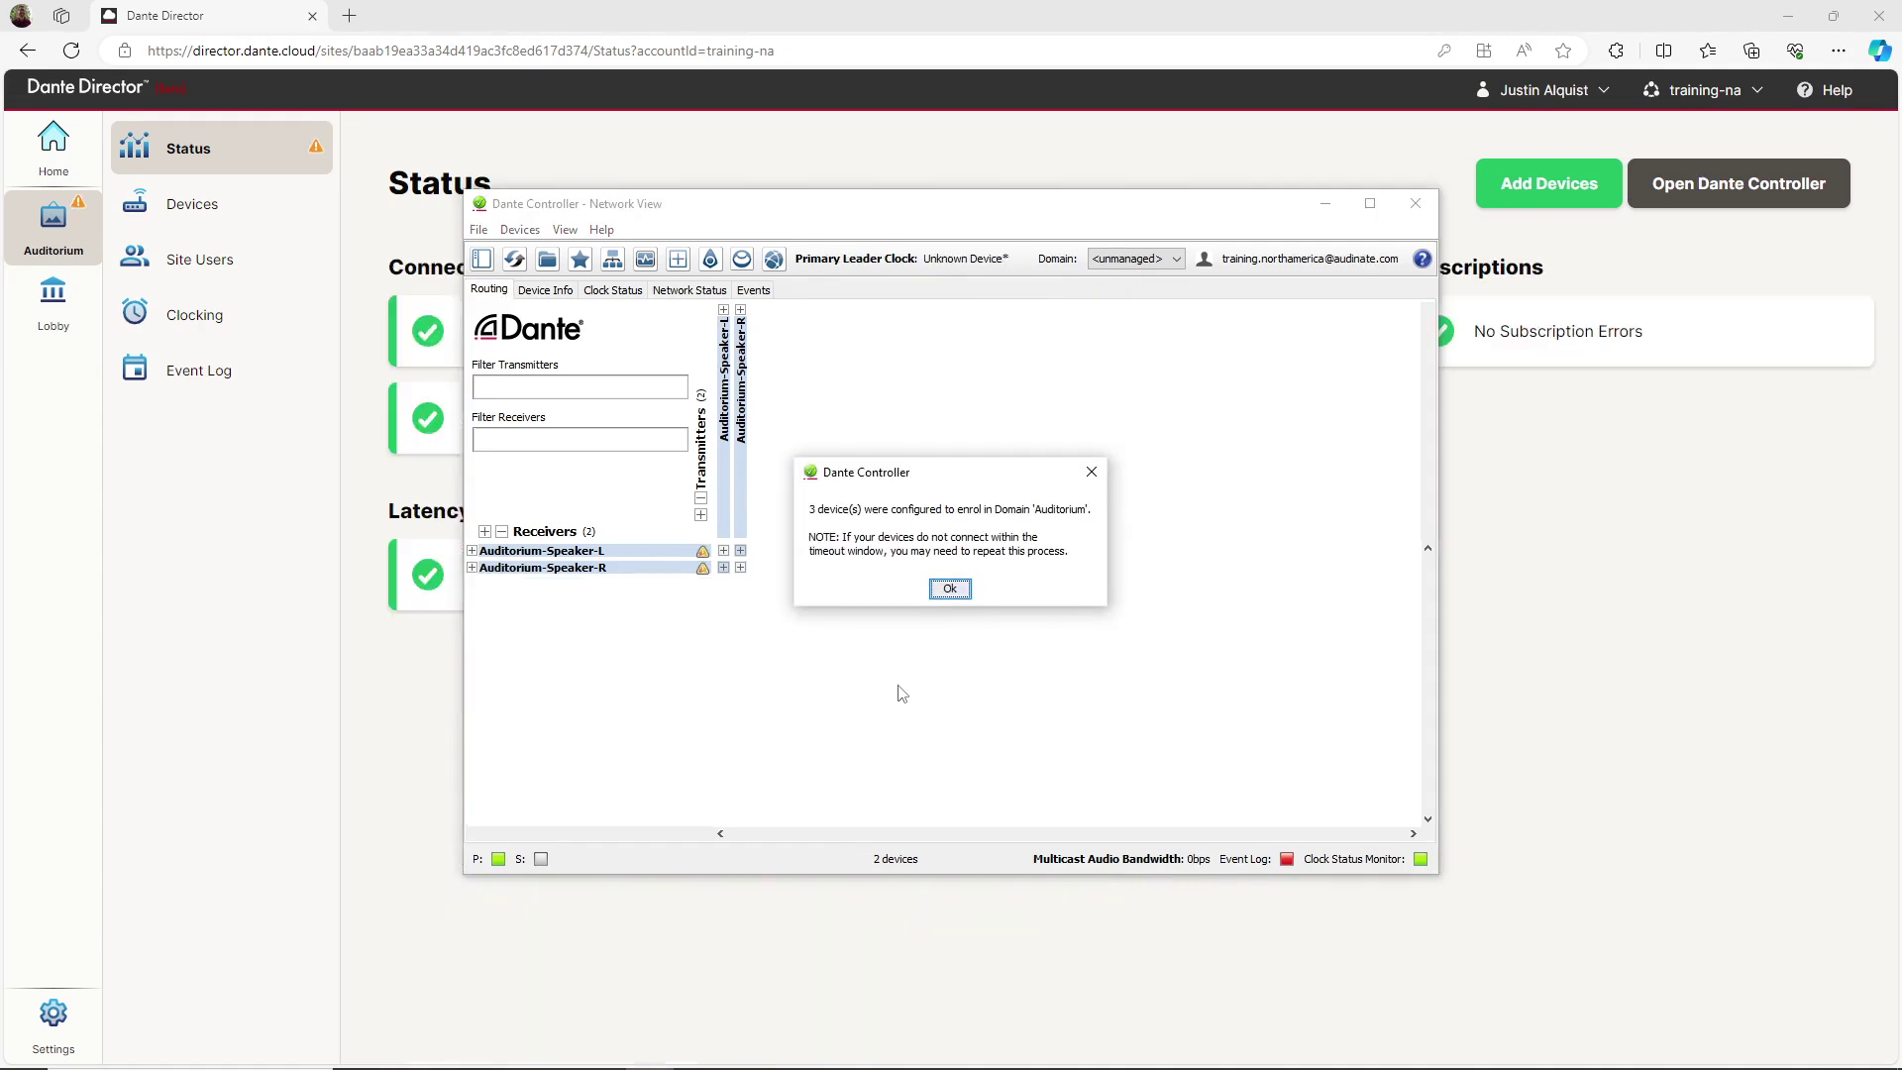
{"action": "left_click", "coordinate": [955, 592]}
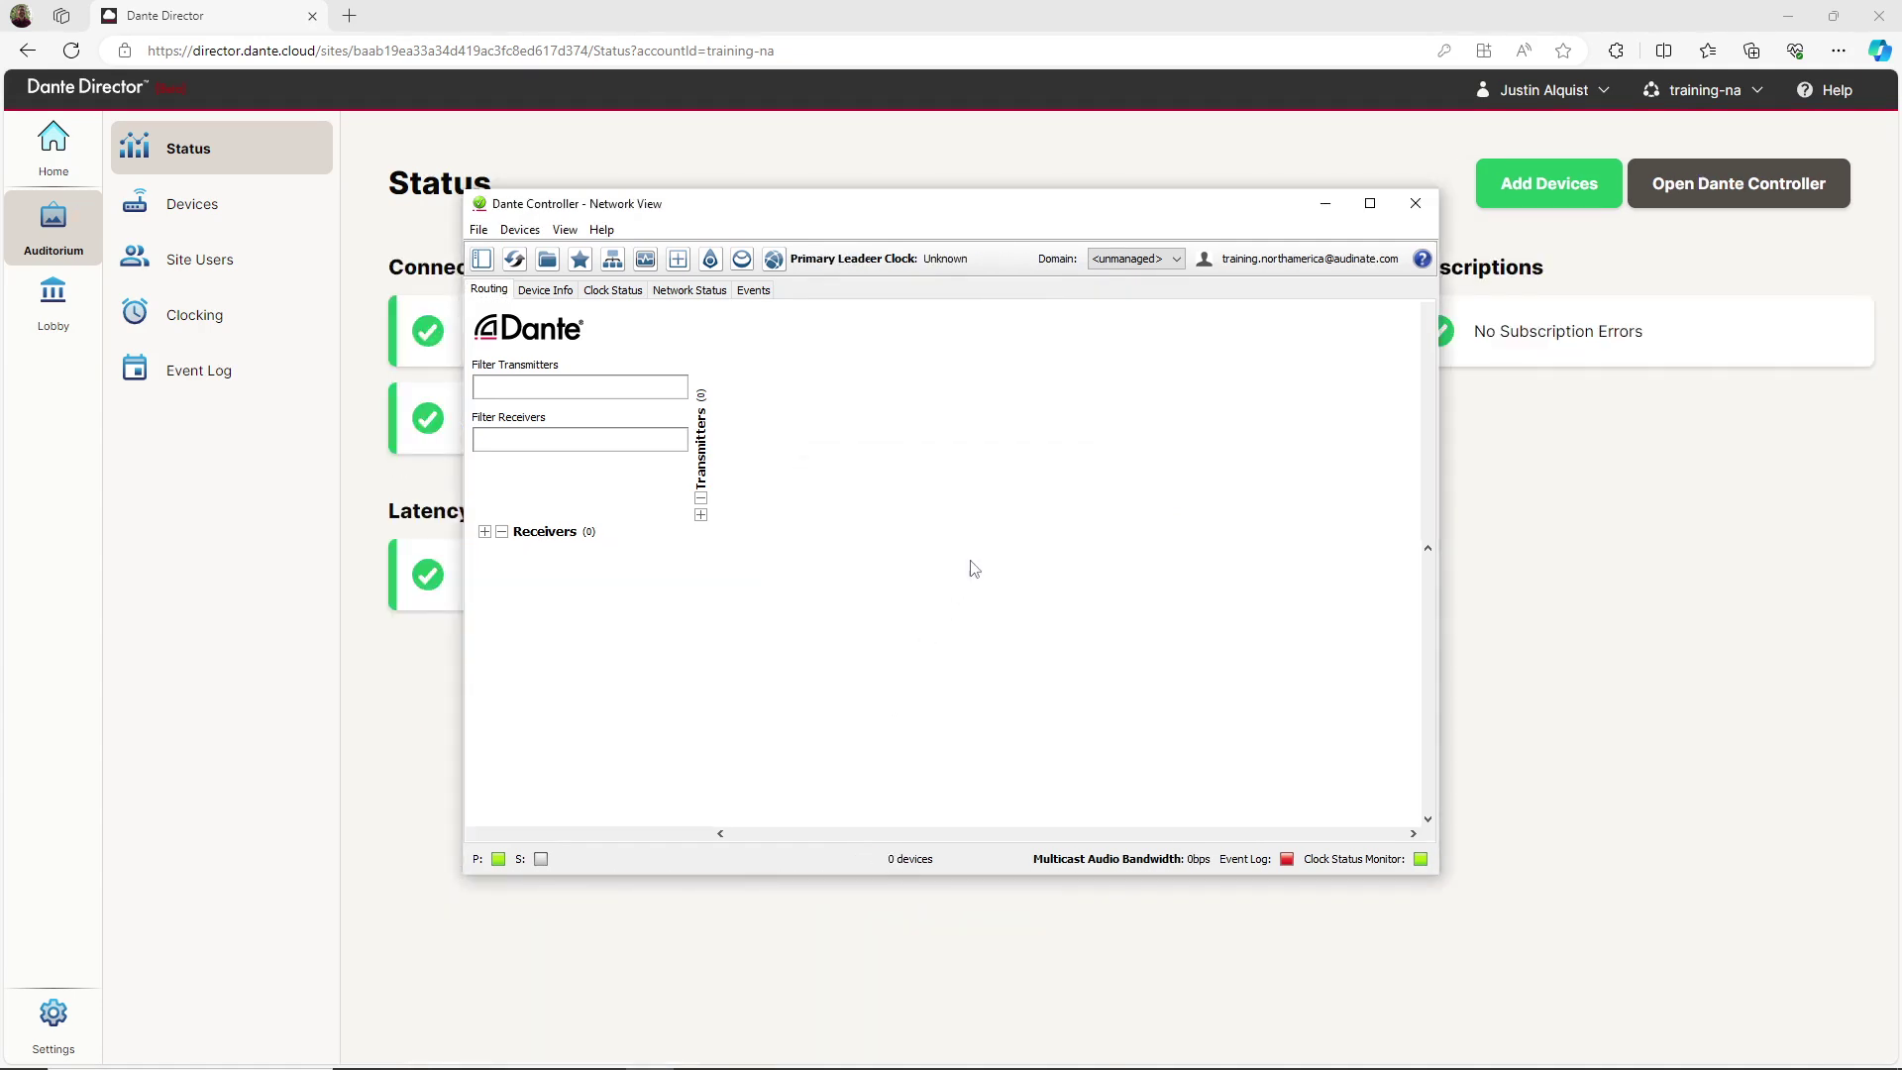
{"action": "left_click", "coordinate": [1117, 258]}
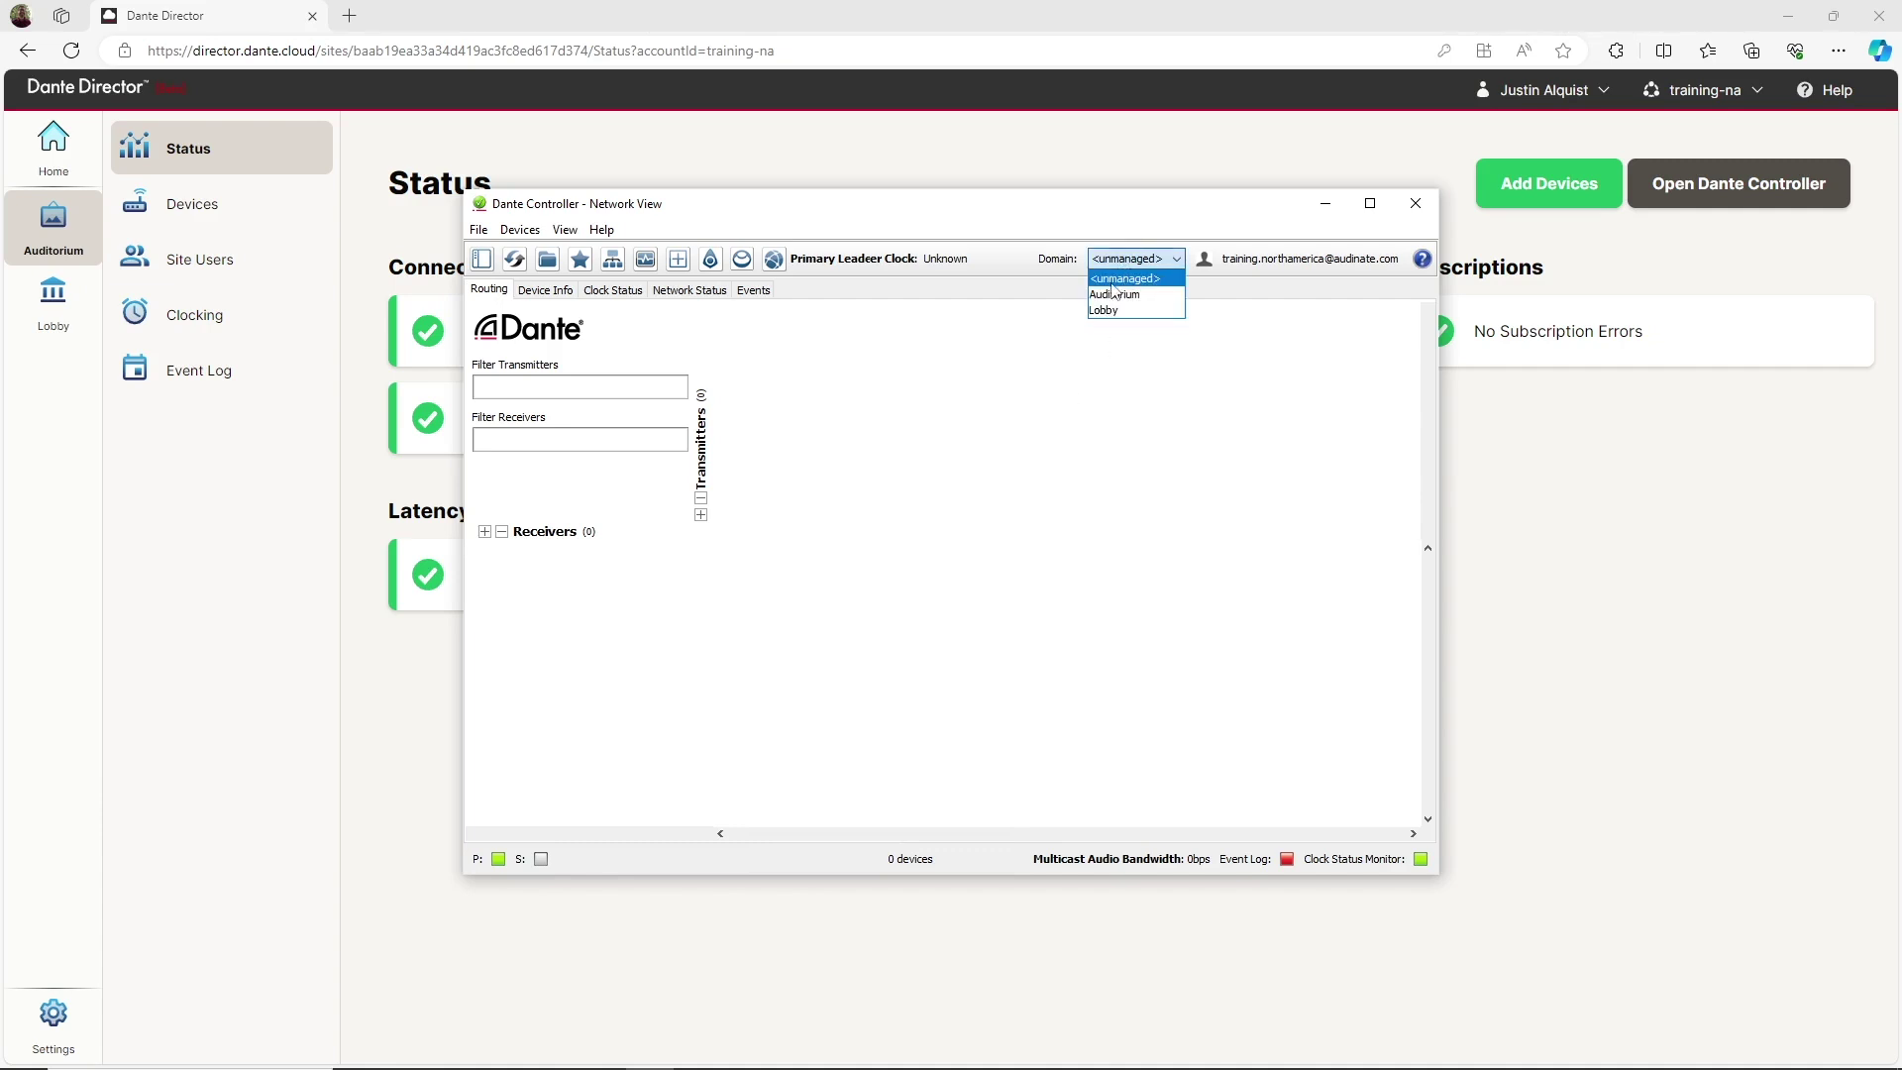
{"action": "left_click", "coordinate": [1114, 283]}
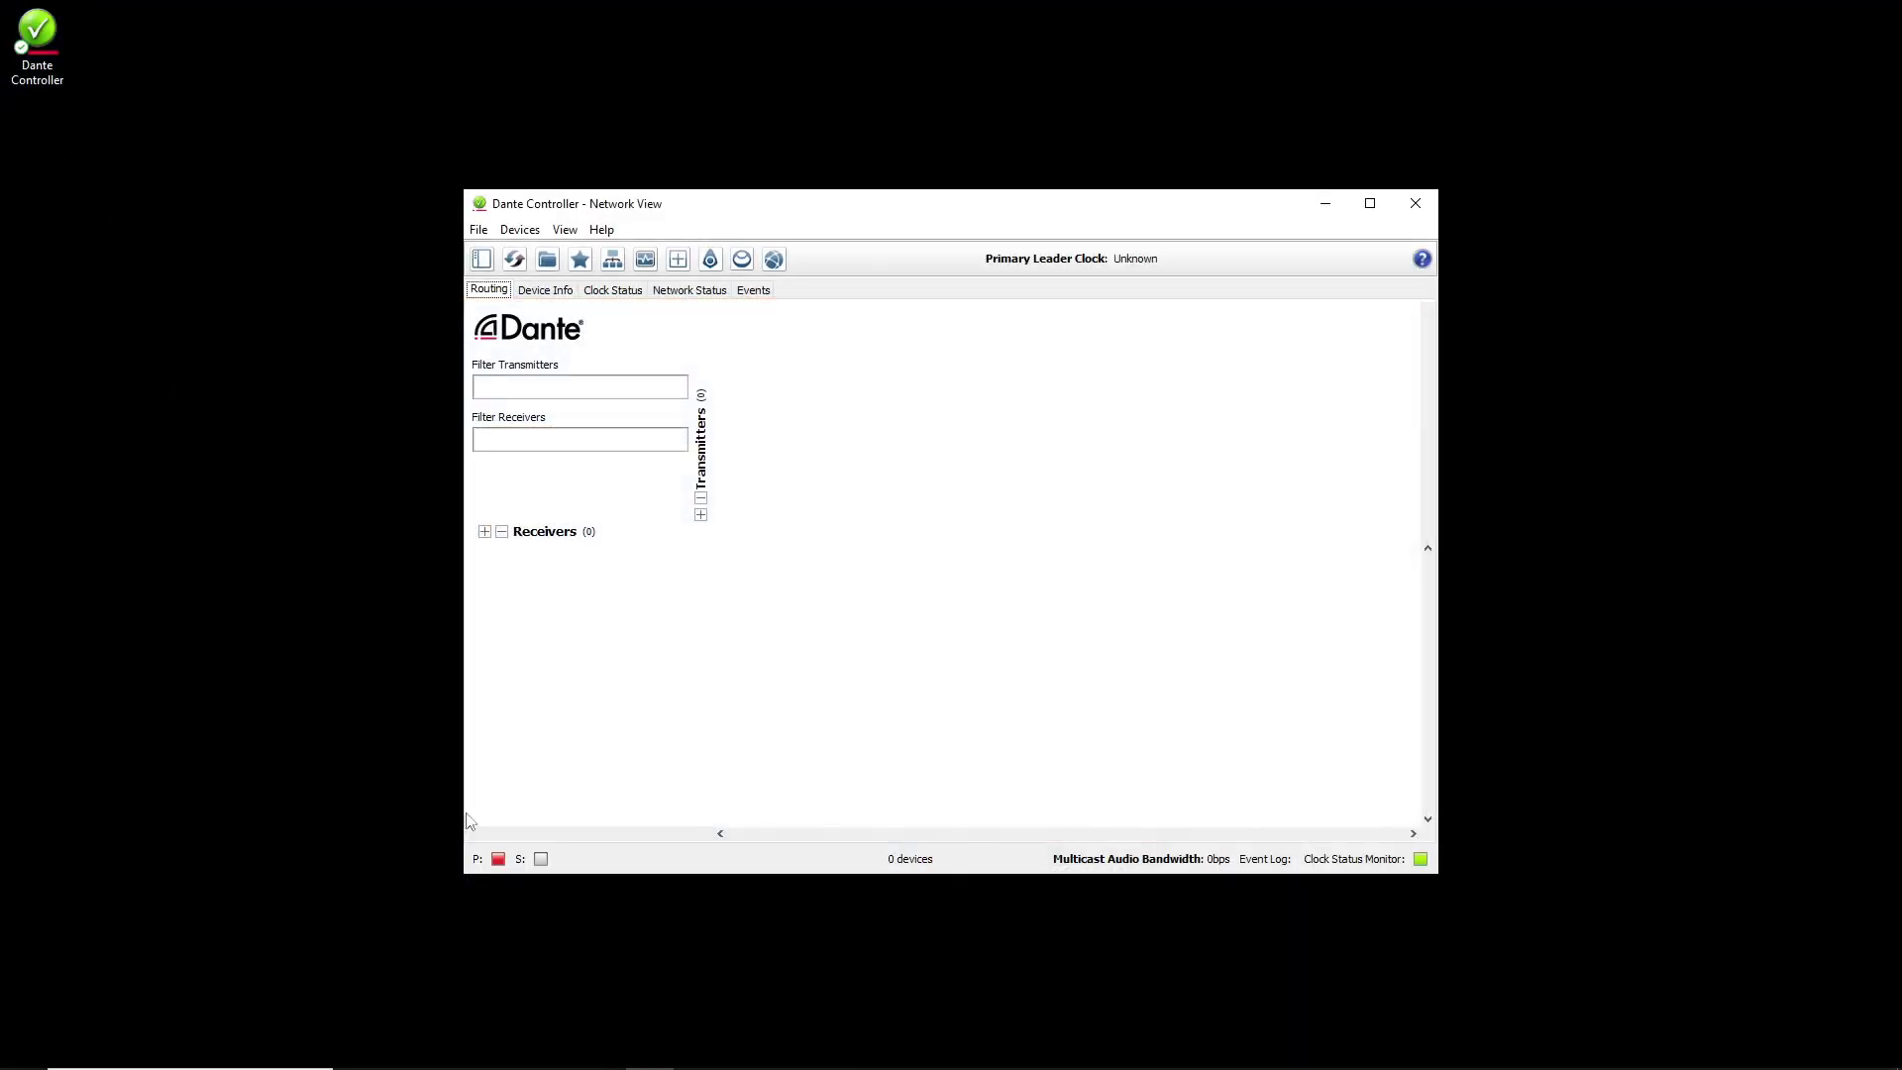
- Set this computer's Dante Controller primary interface to Ethernet
{"action": "left_click", "coordinate": [498, 860]}
{"action": "left_click", "coordinate": [980, 496]}
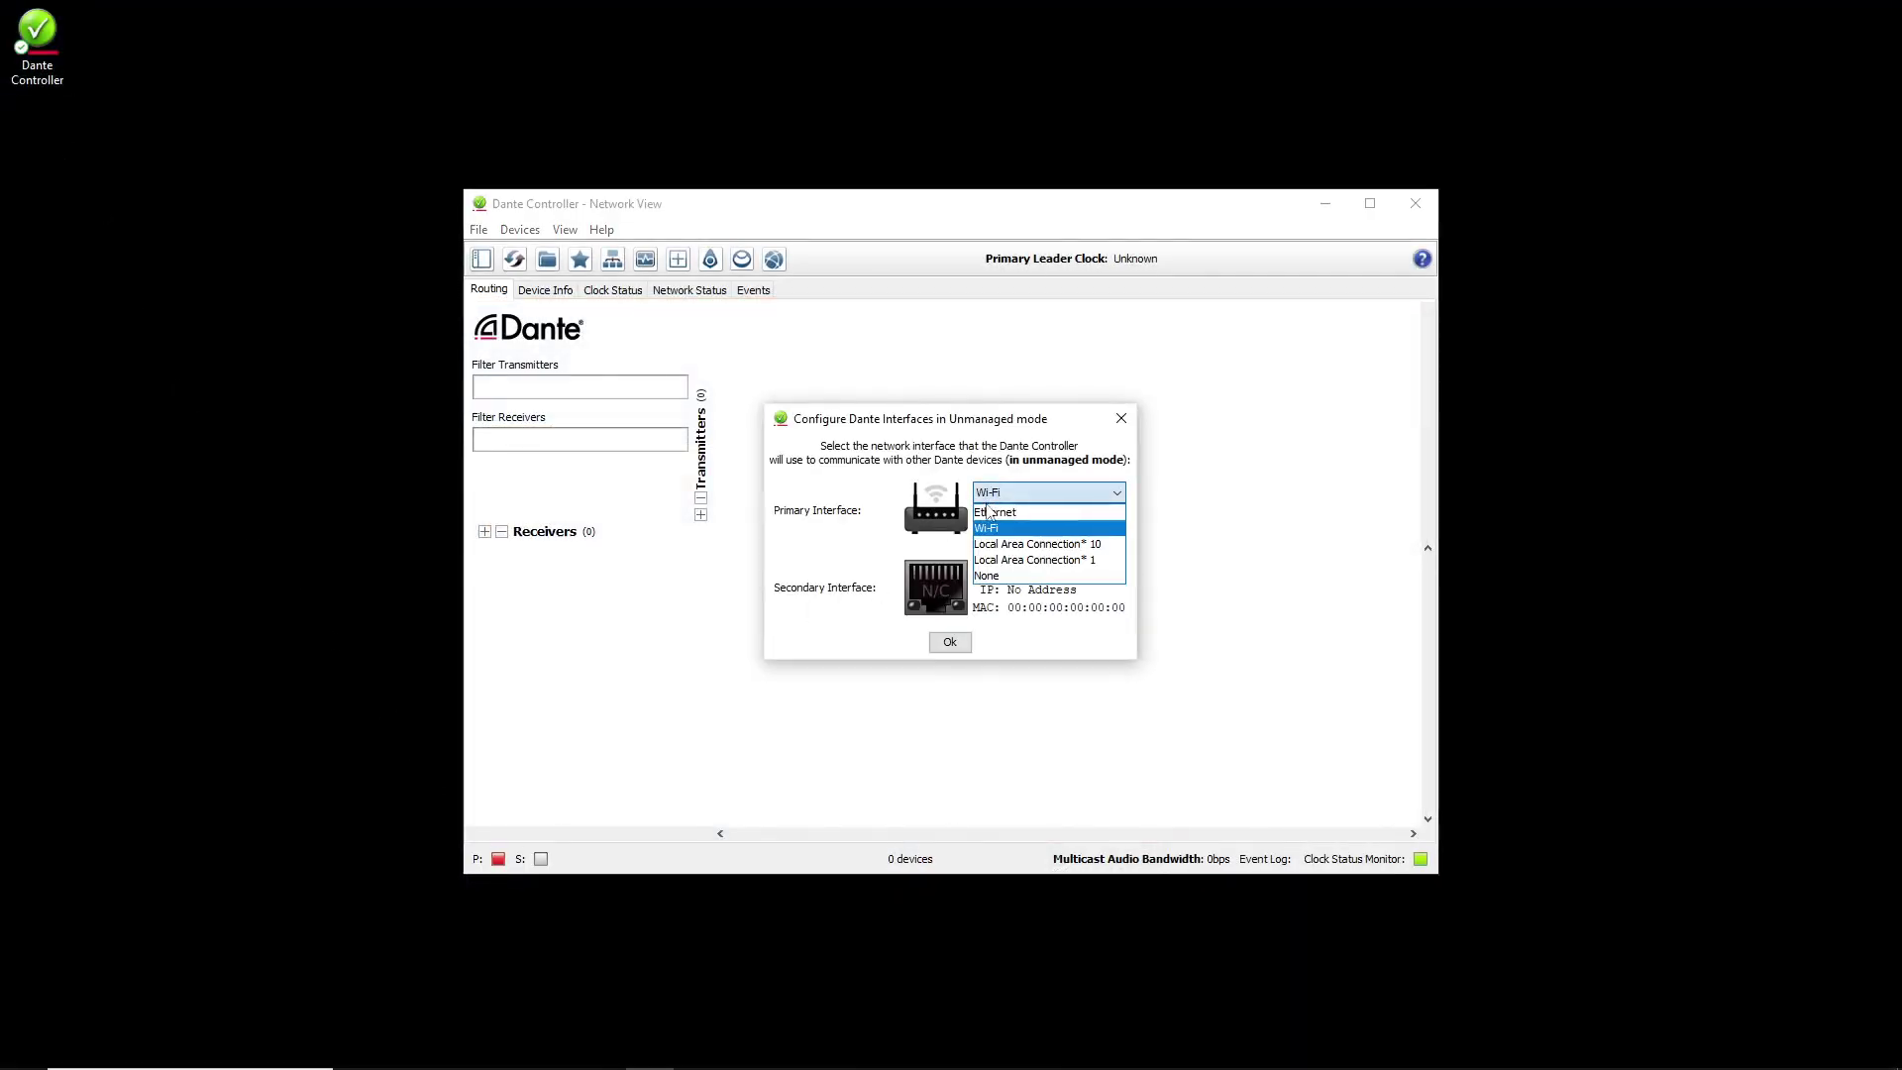
{"action": "left_click", "coordinate": [991, 516]}
{"action": "left_click", "coordinate": [951, 642]}
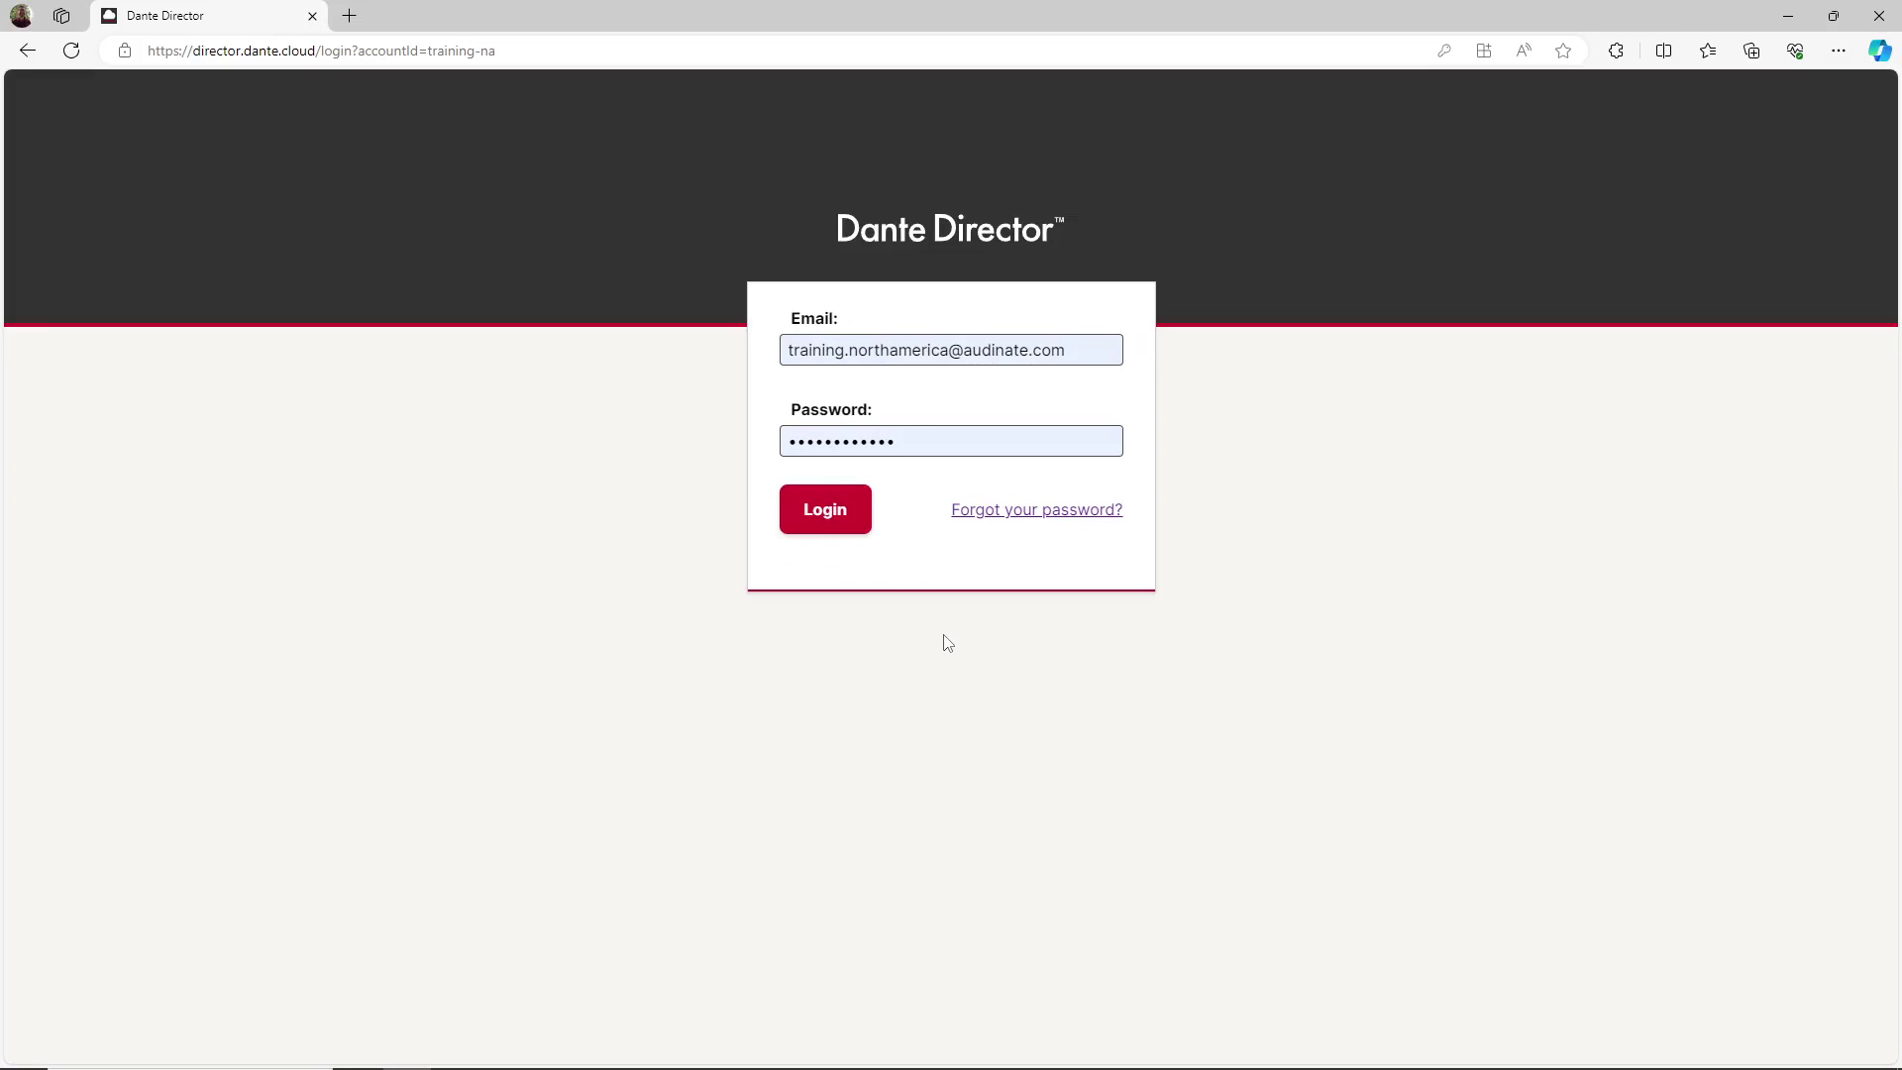
- Sign into Dante Director, open the Auditorium site, and list its enrolled devices
{"action": "left_click", "coordinate": [849, 524]}
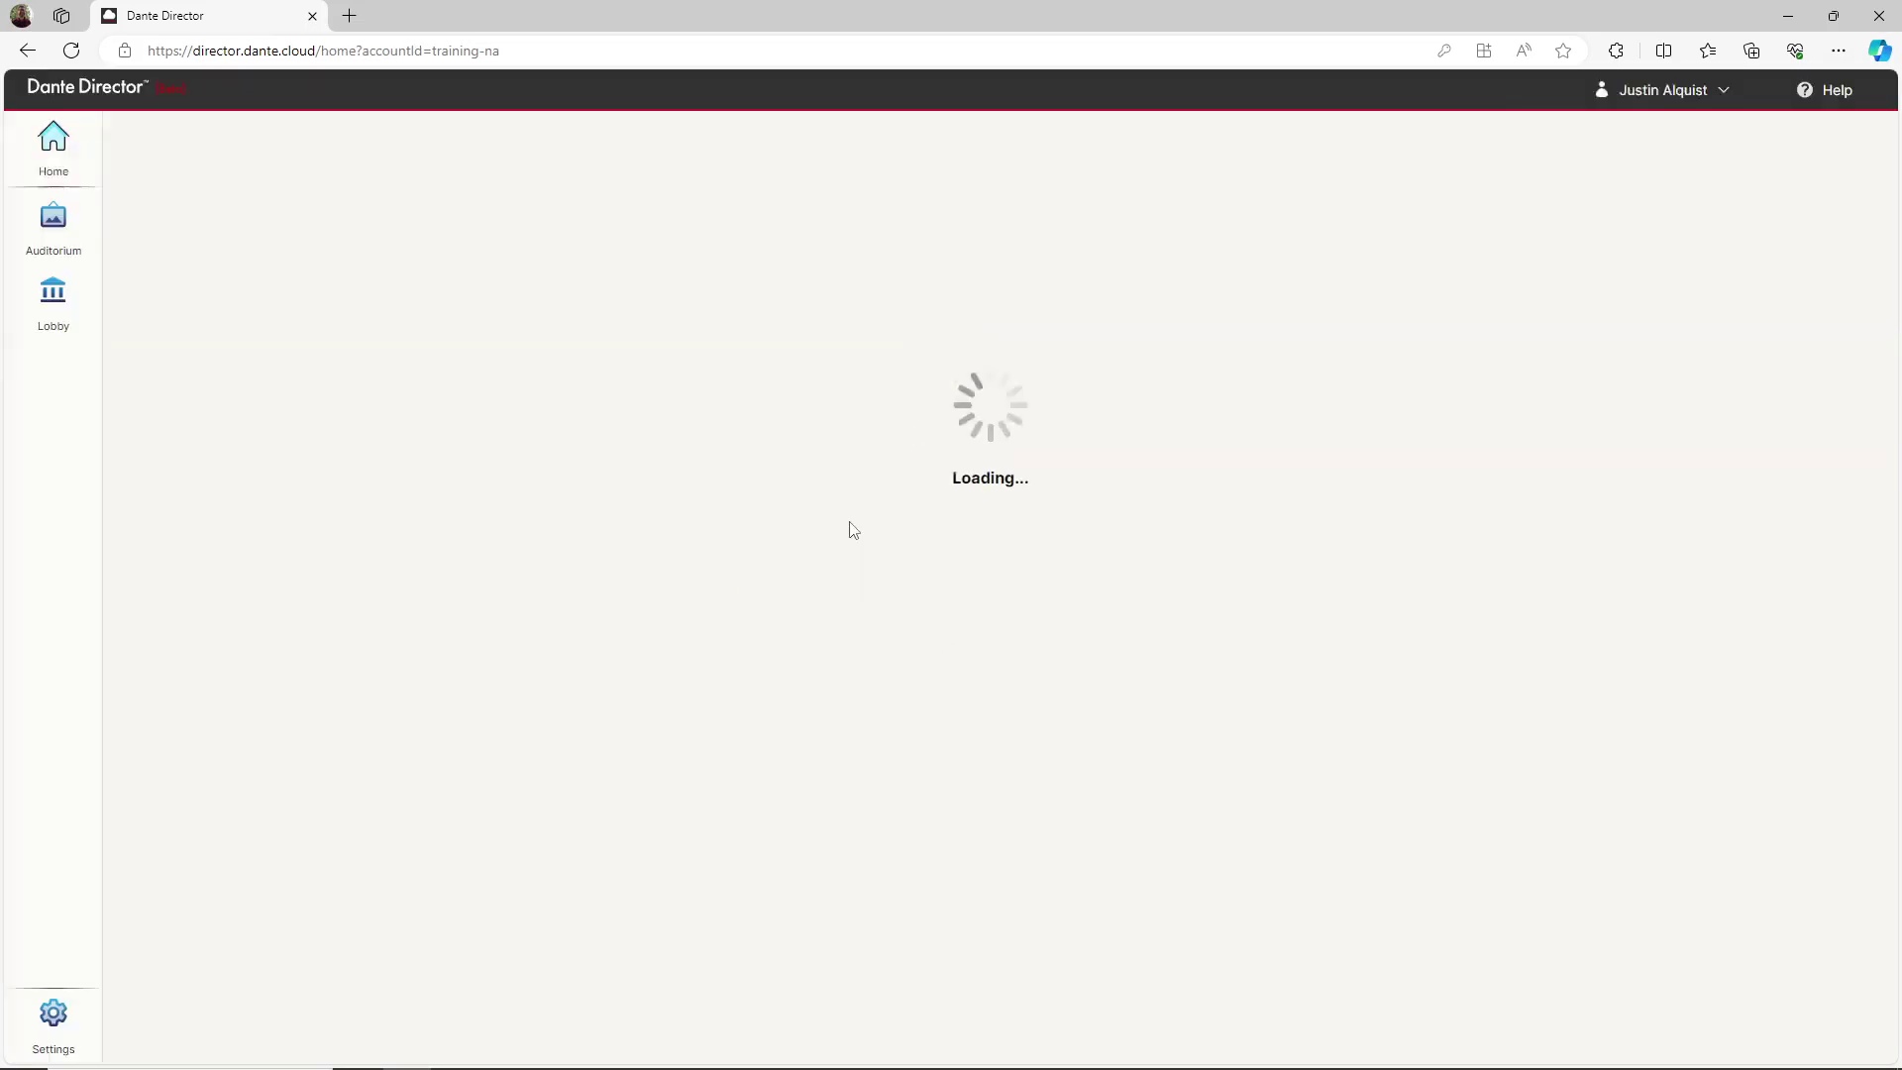
{"action": "left_click", "coordinate": [538, 416]}
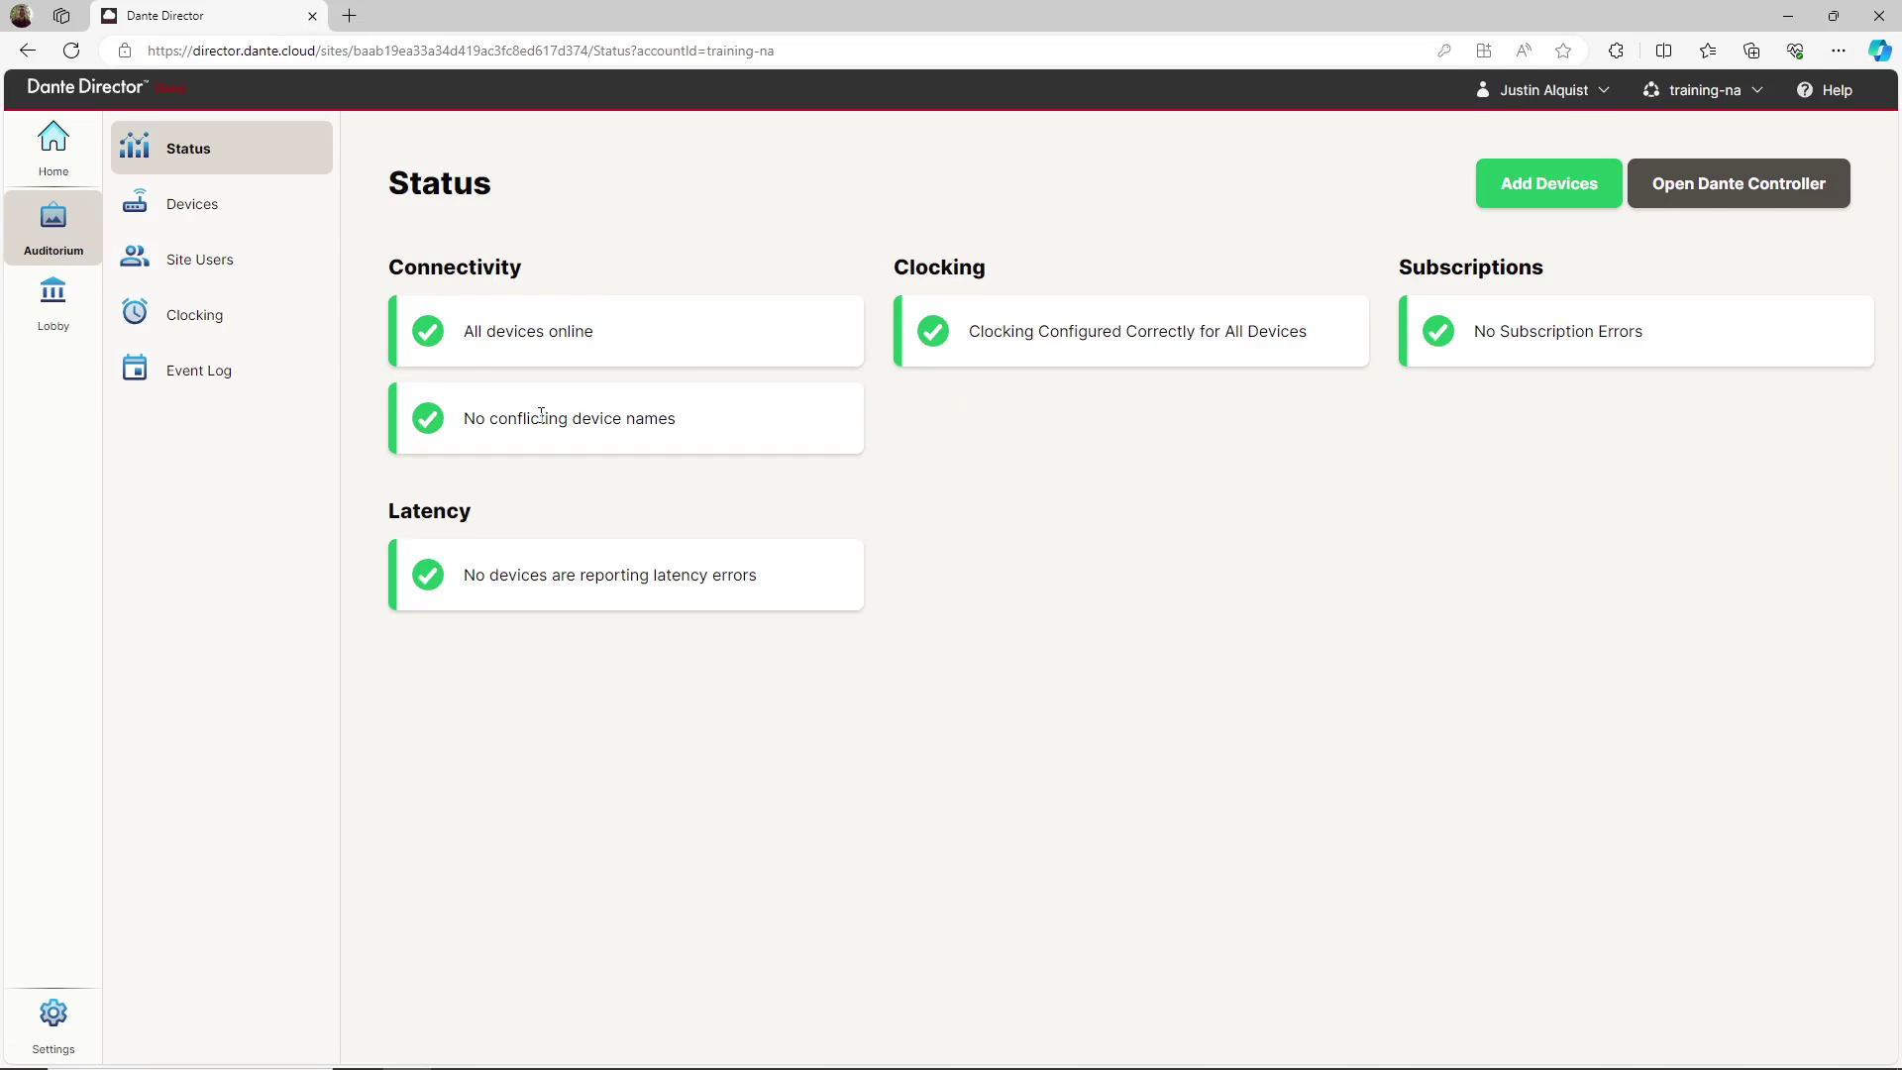
{"action": "left_click", "coordinate": [278, 228]}
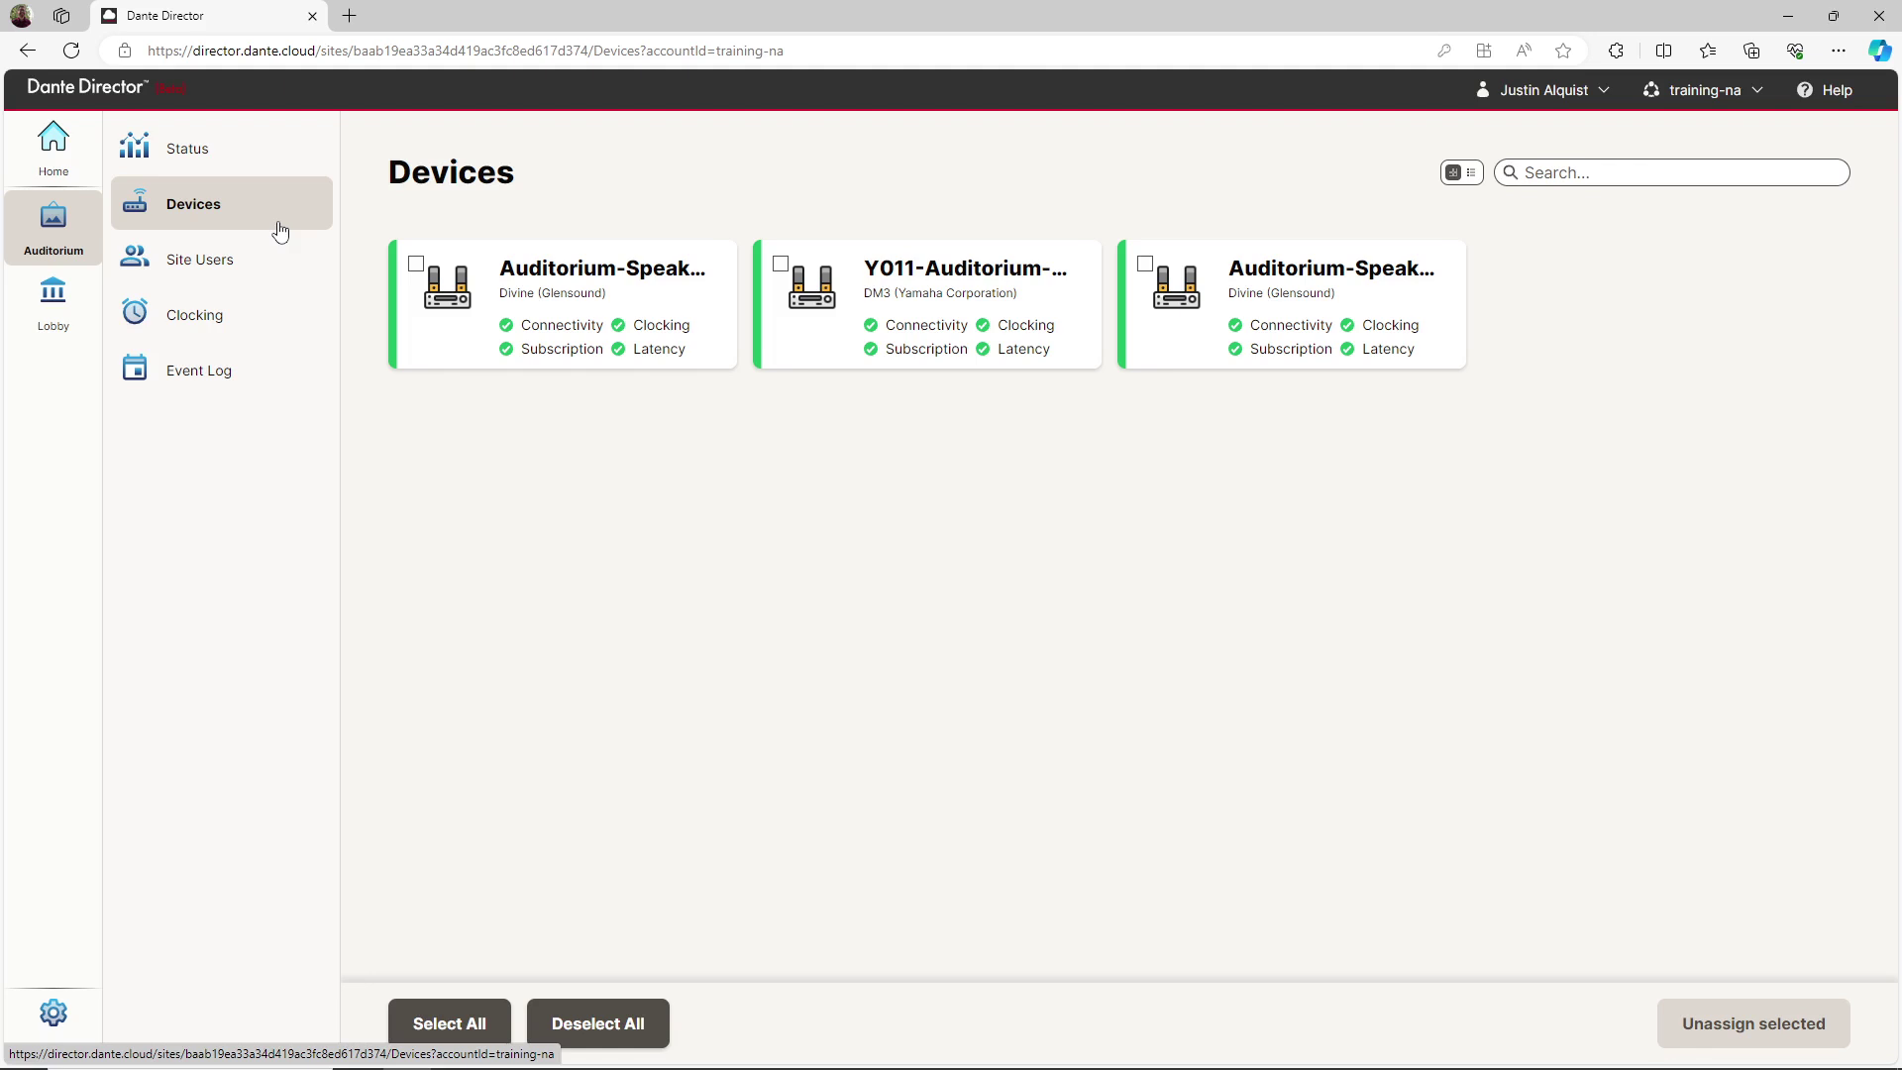
- Enroll Auditorium-Laptop and Auditorium-Microphone into the Auditorium site from its overview page
{"action": "left_click", "coordinate": [273, 165]}
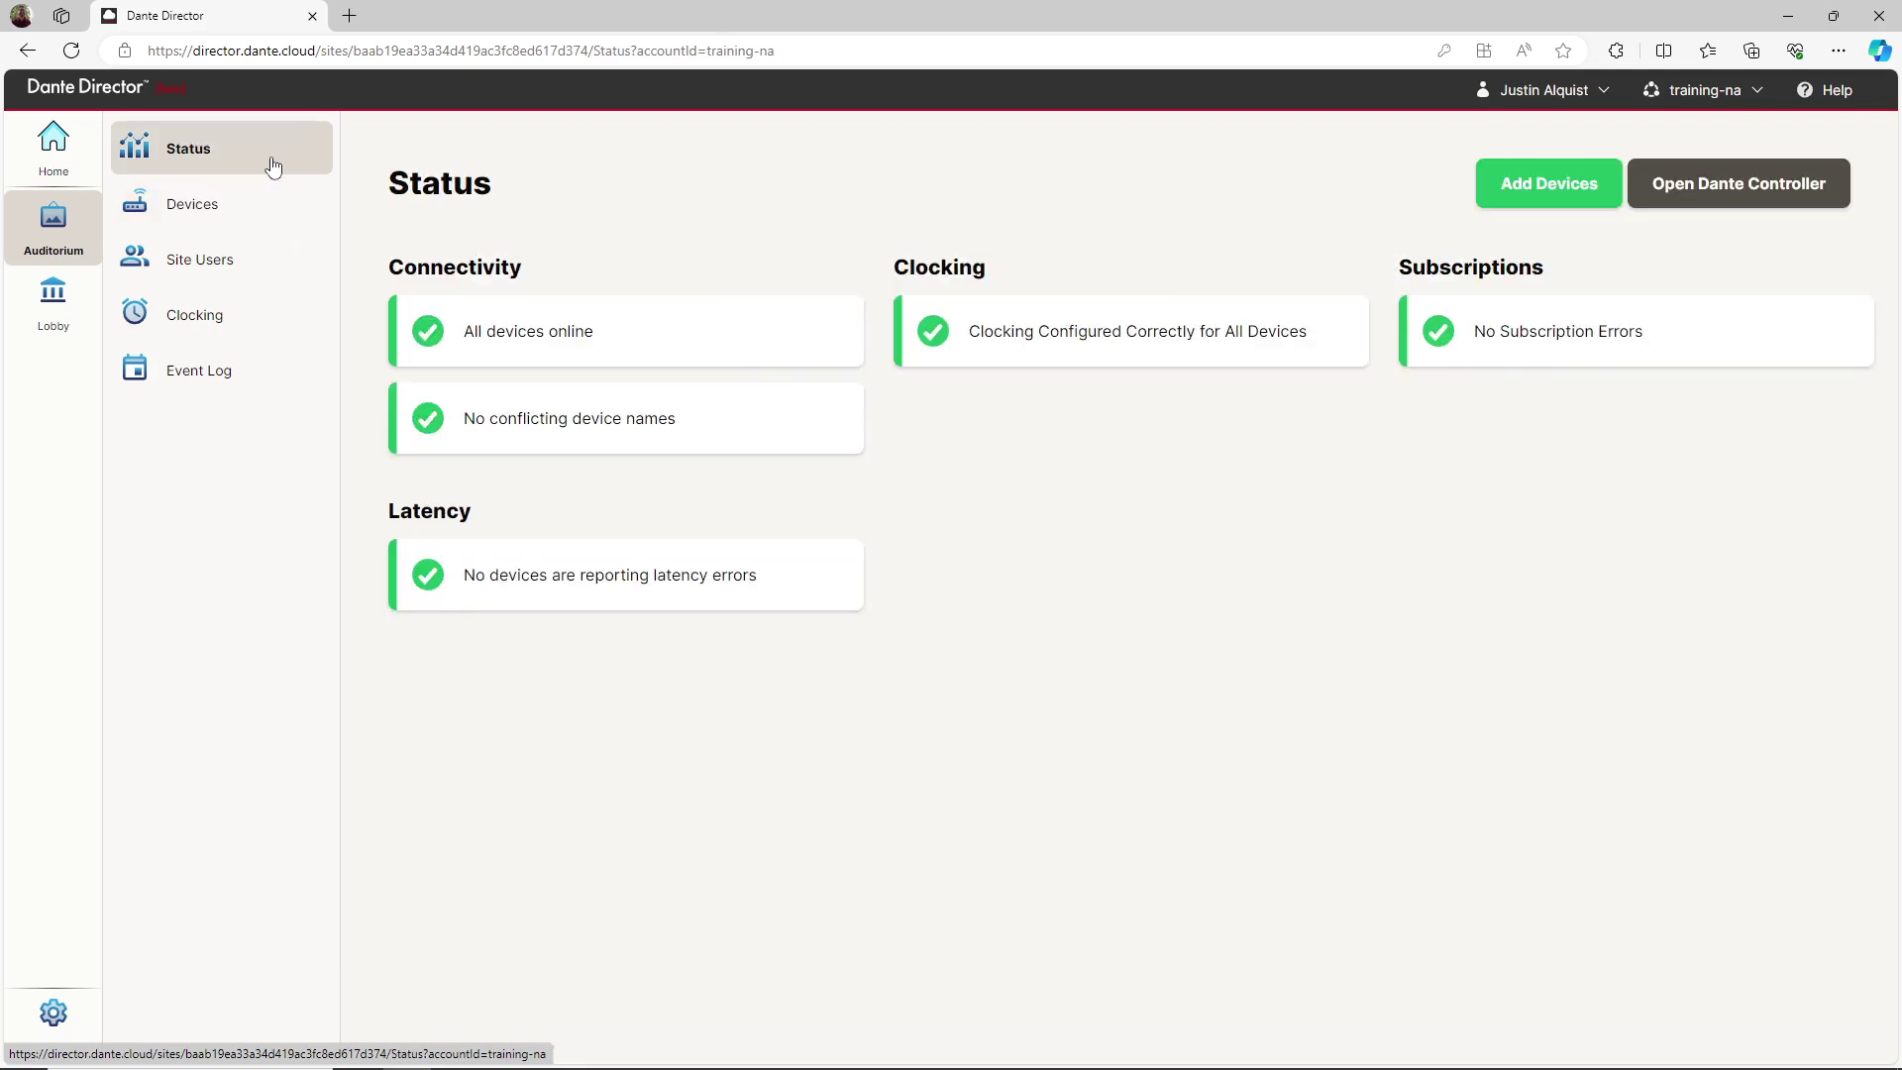
{"action": "left_click", "coordinate": [1514, 205]}
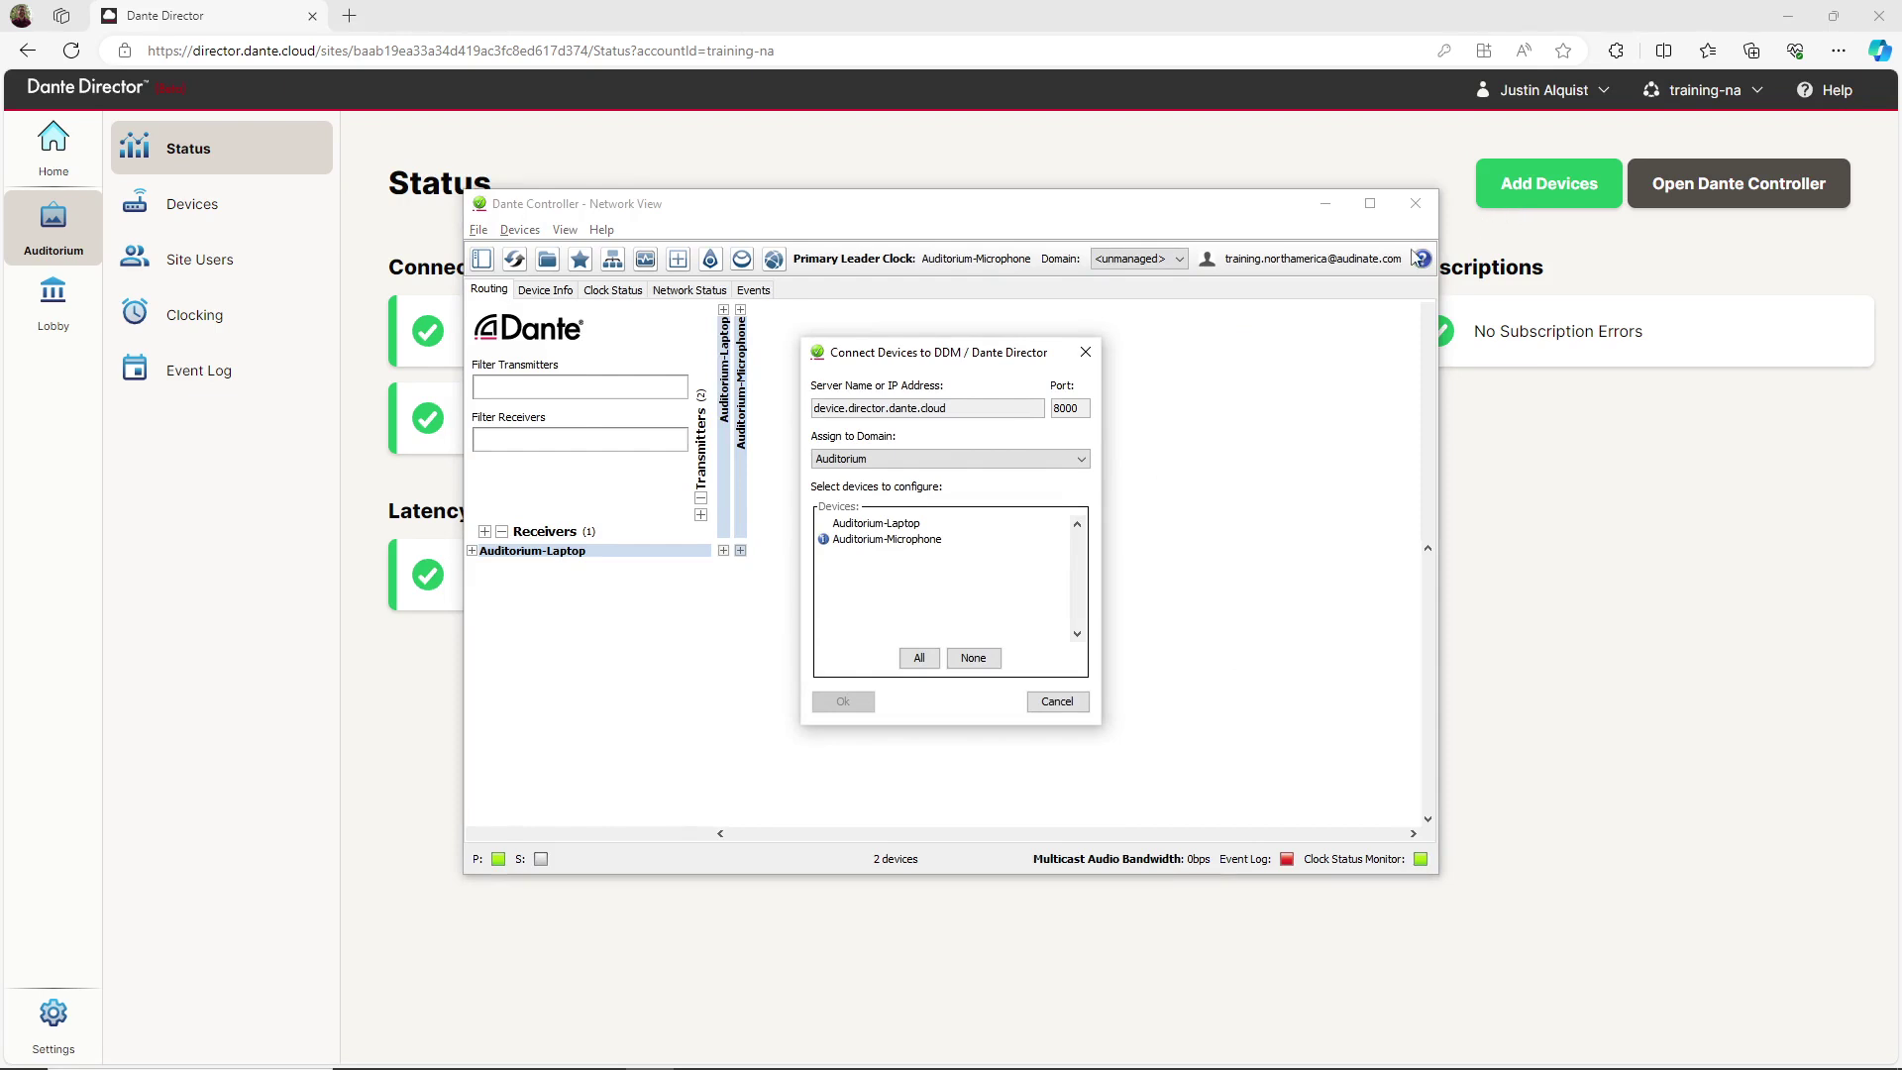
{"action": "left_click", "coordinate": [1033, 525]}
{"action": "left_click", "coordinate": [1030, 540]}
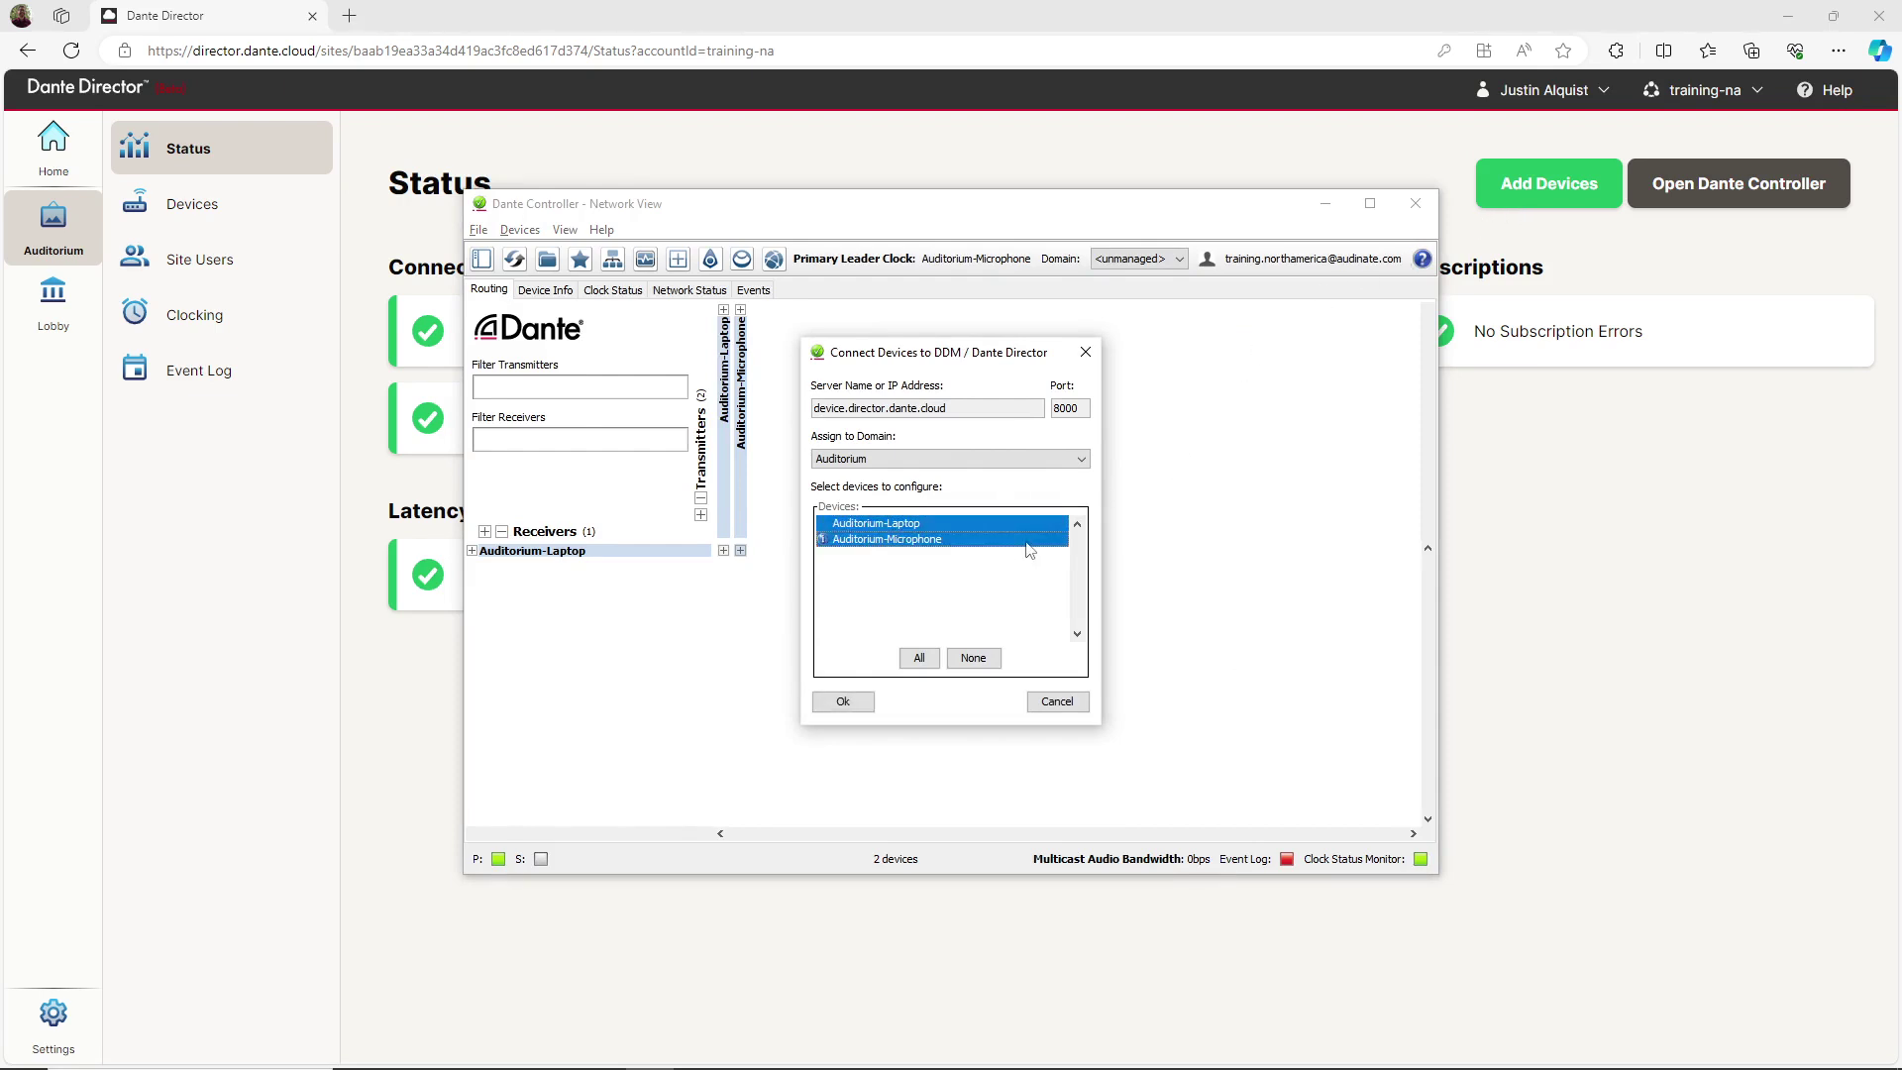
{"action": "left_click", "coordinate": [857, 712]}
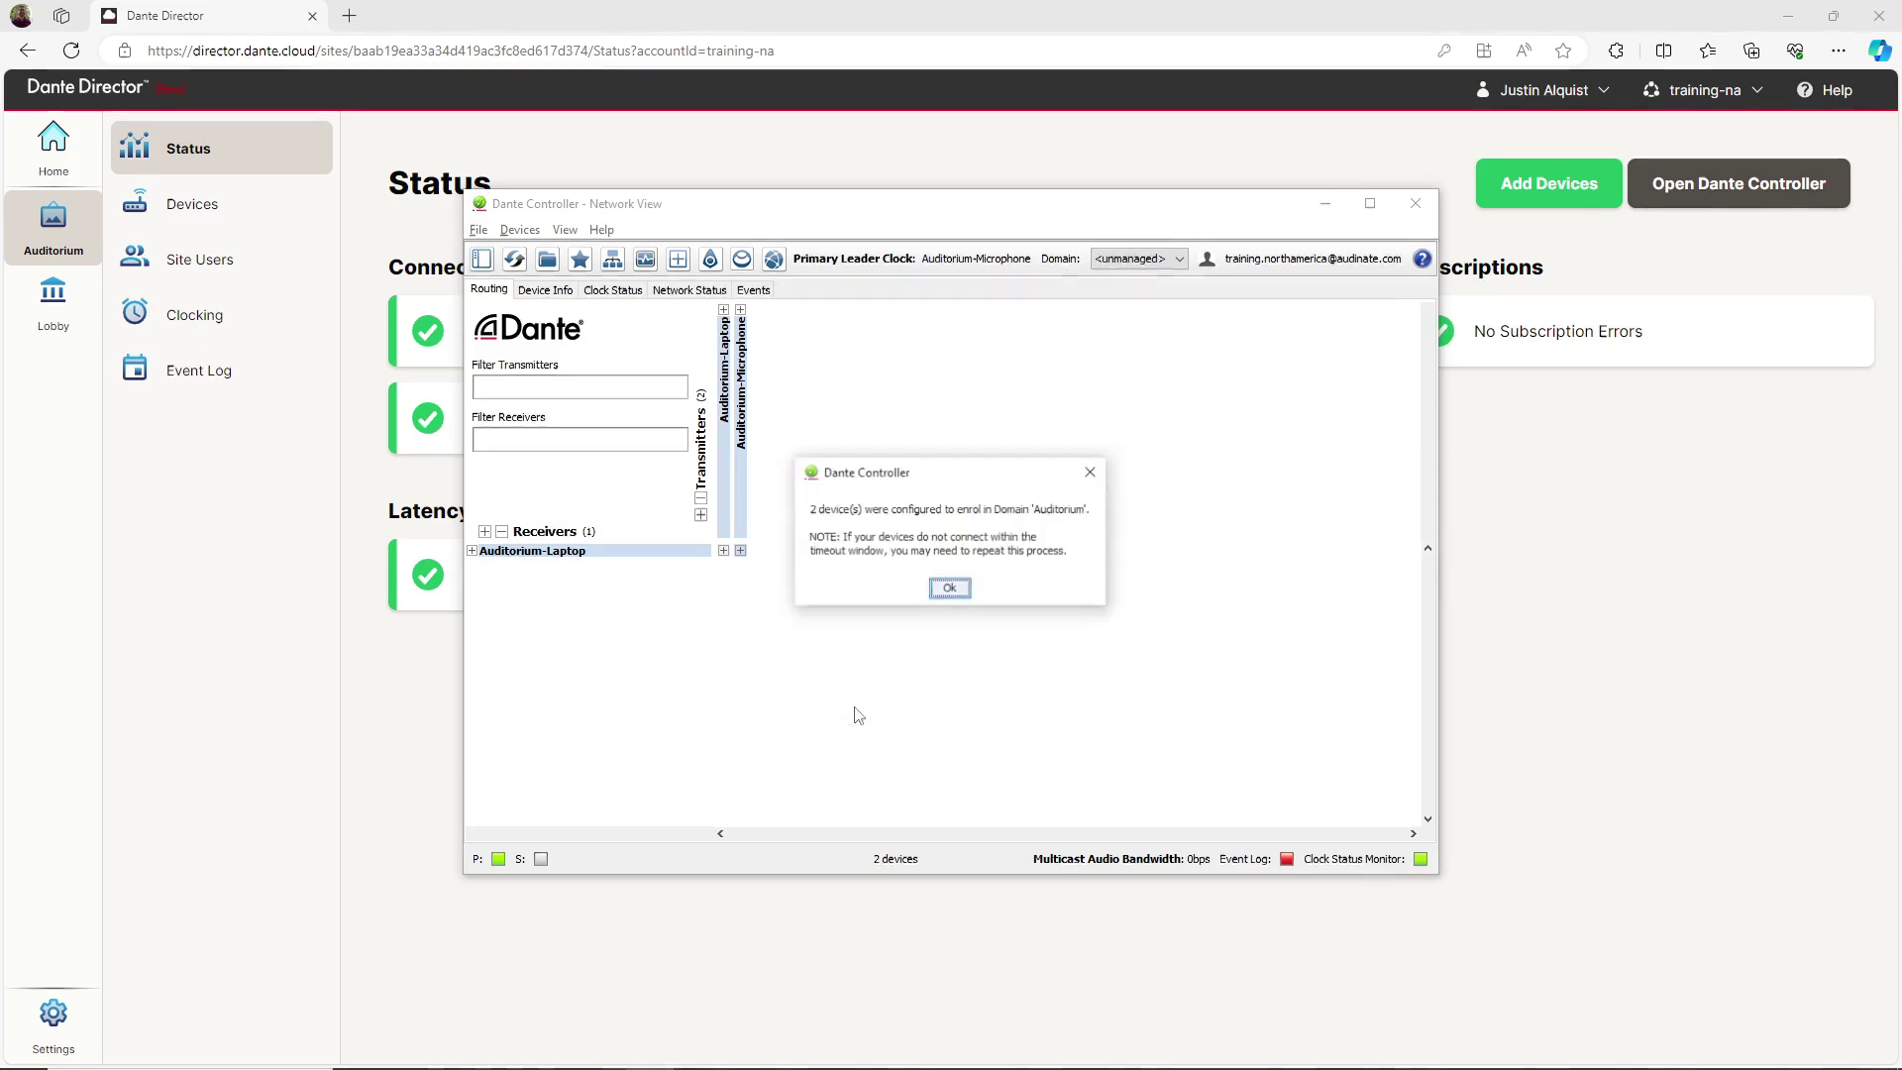
{"action": "left_click", "coordinate": [948, 592]}
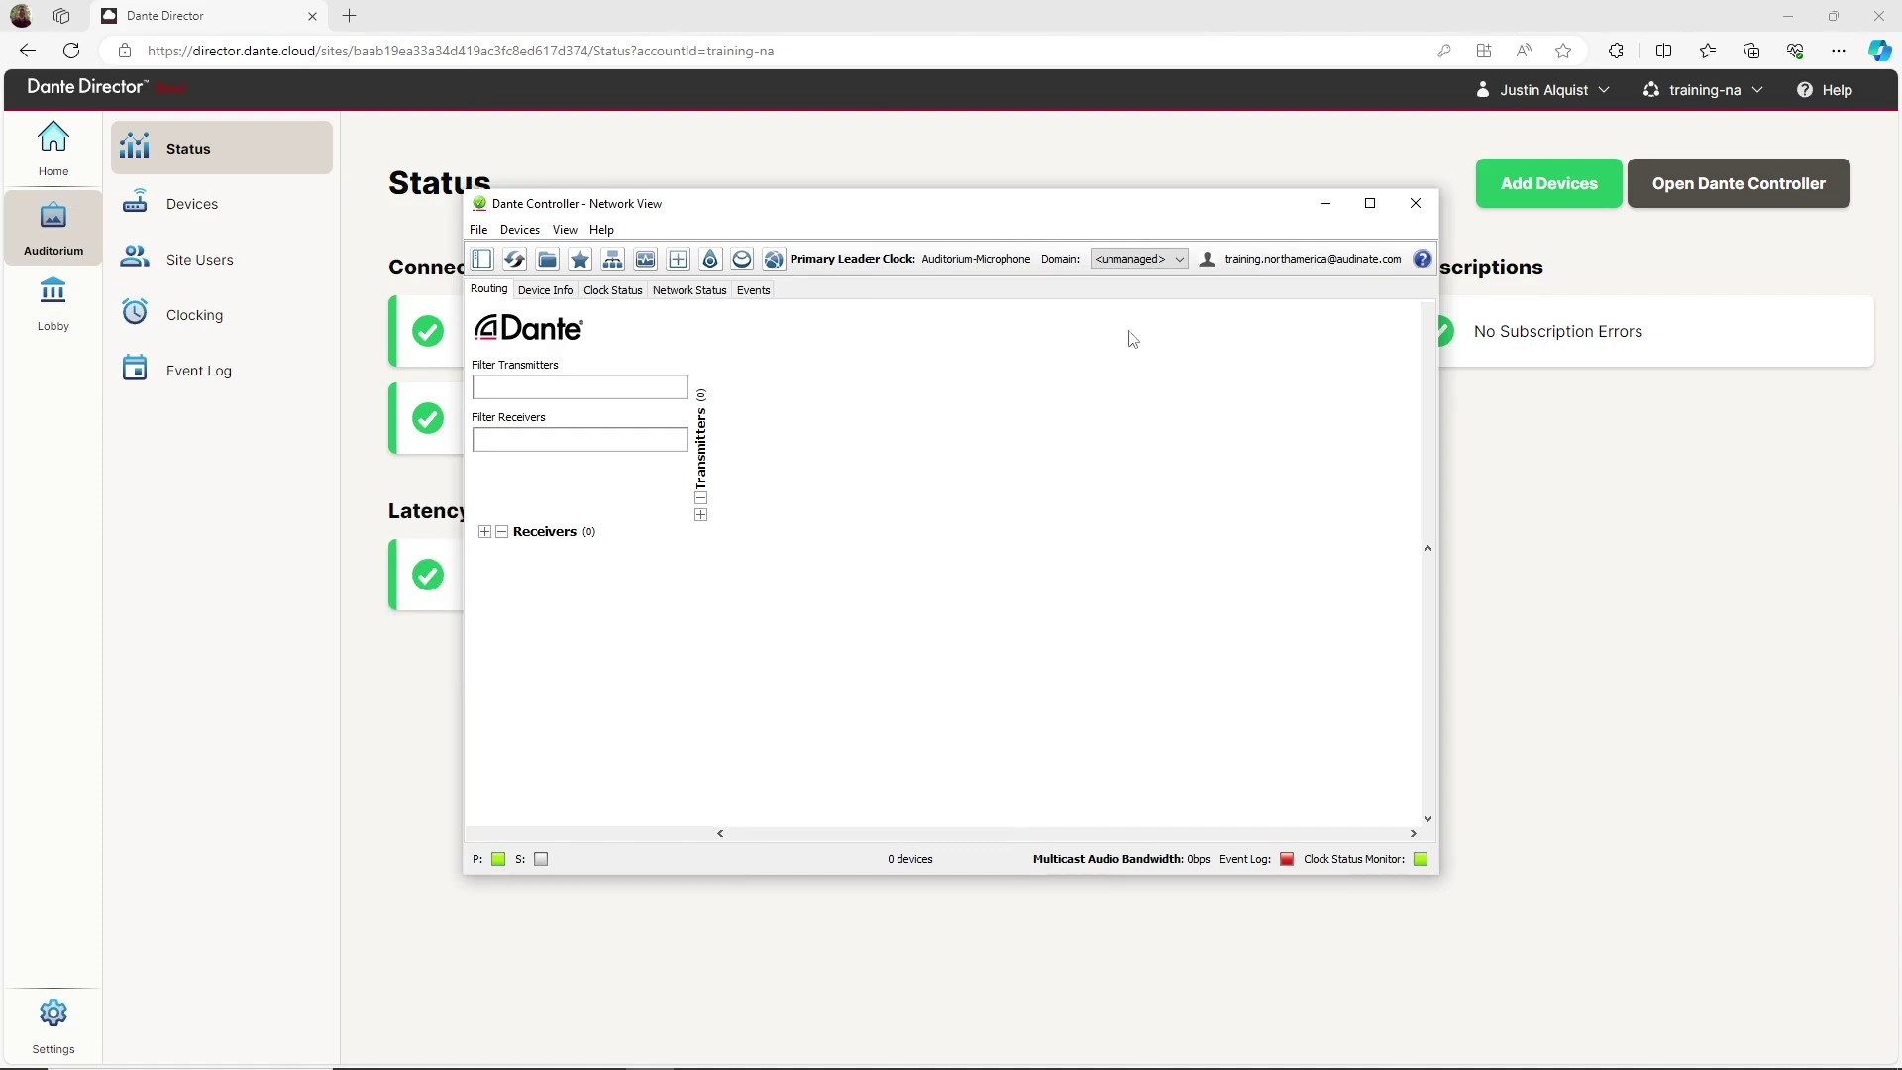
{"action": "left_click", "coordinate": [1149, 260]}
- Choose Auditorium in Dante Controller's Domain dropdown
{"action": "left_click", "coordinate": [1139, 294]}
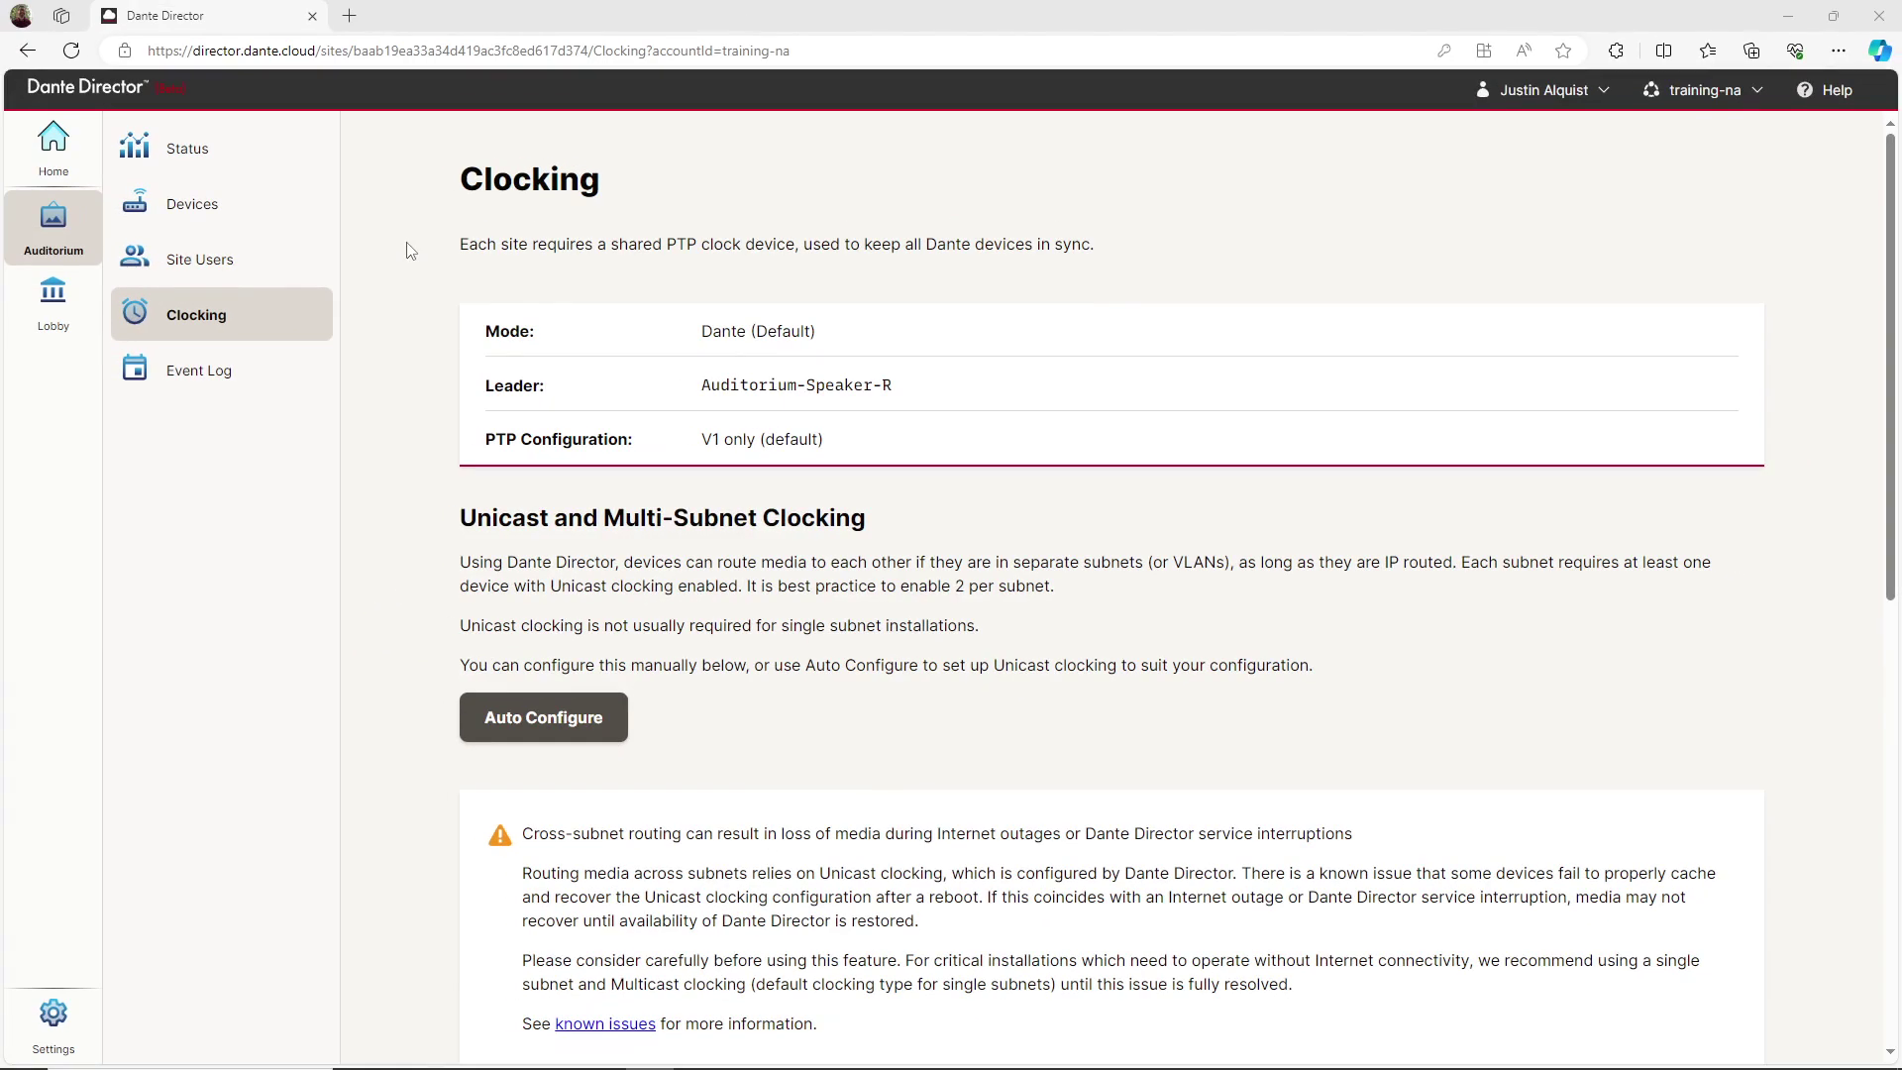
- Scroll the Clocking page down to the Clock Status and Controls tables
{"action": "scroll", "coordinate": [406, 249], "scroll_direction": "down", "scroll_amount": 8}
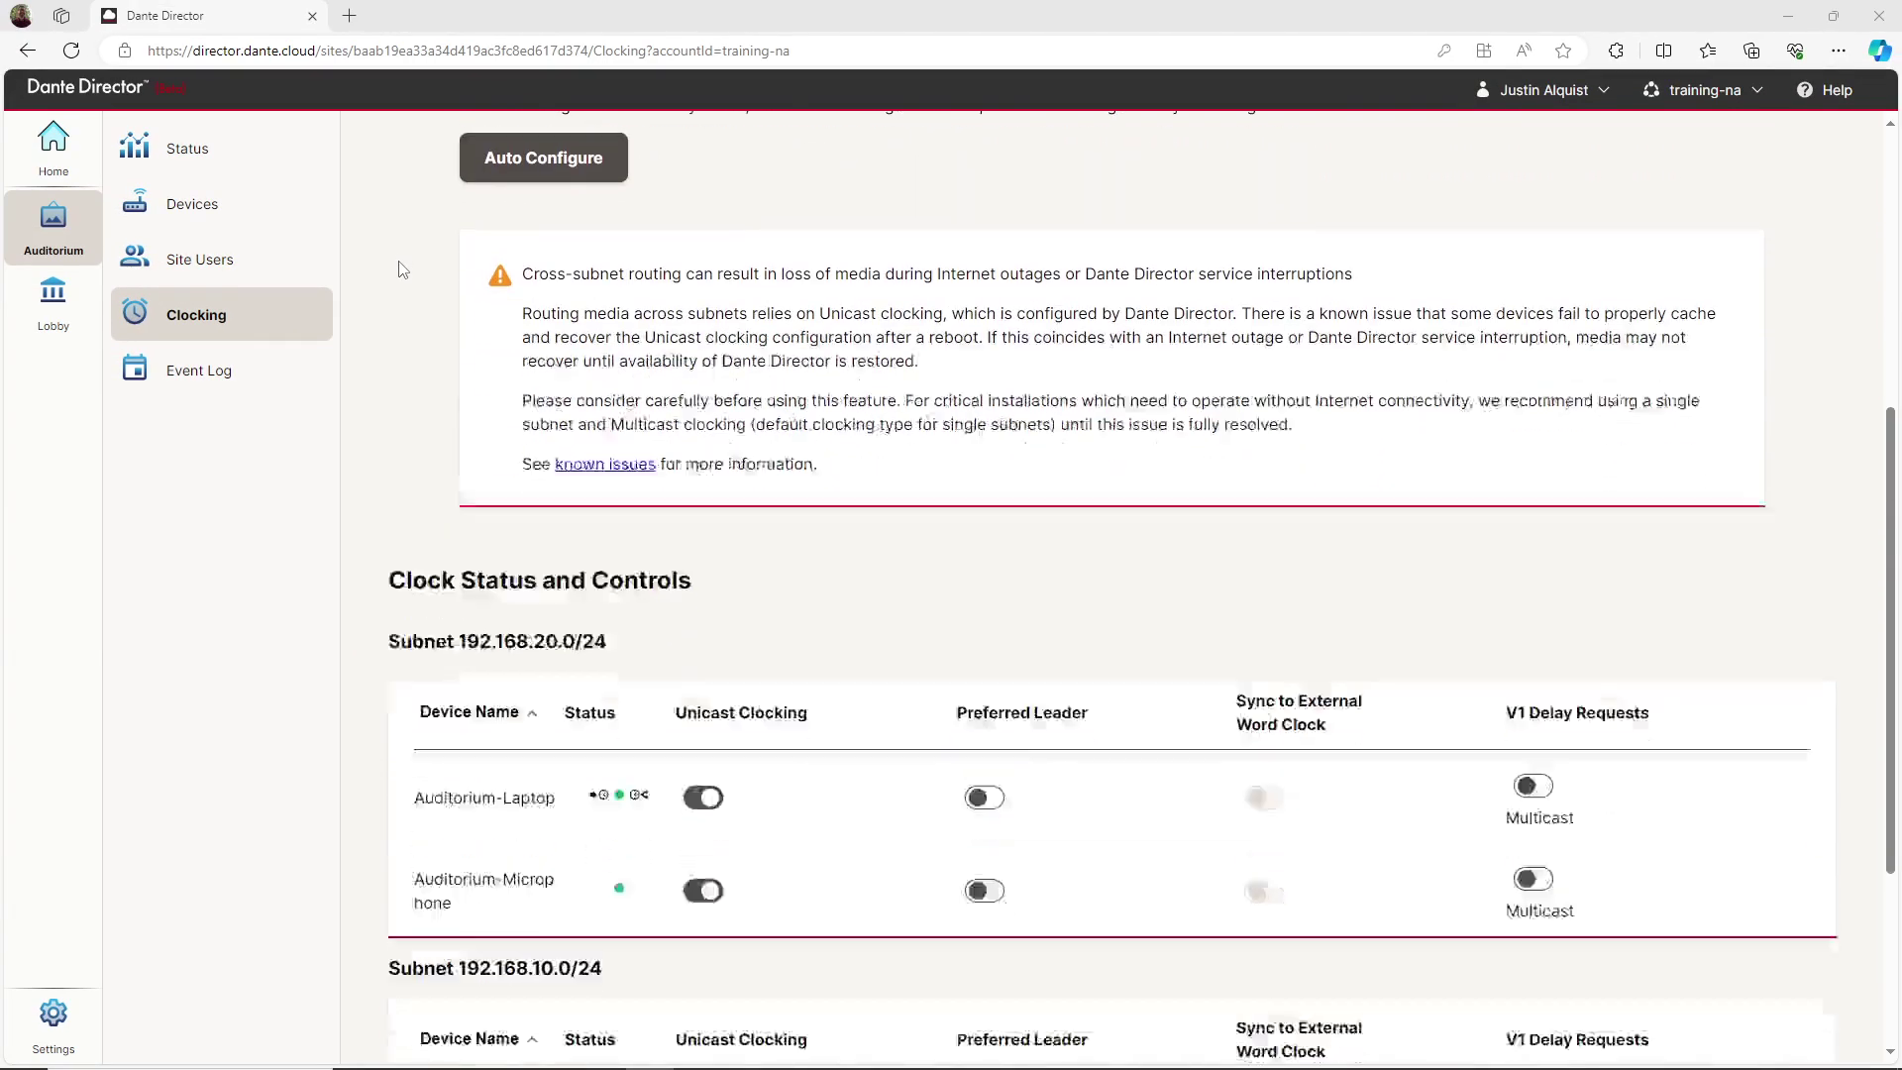
{"action": "scroll", "coordinate": [401, 270], "scroll_direction": "down", "scroll_amount": 1}
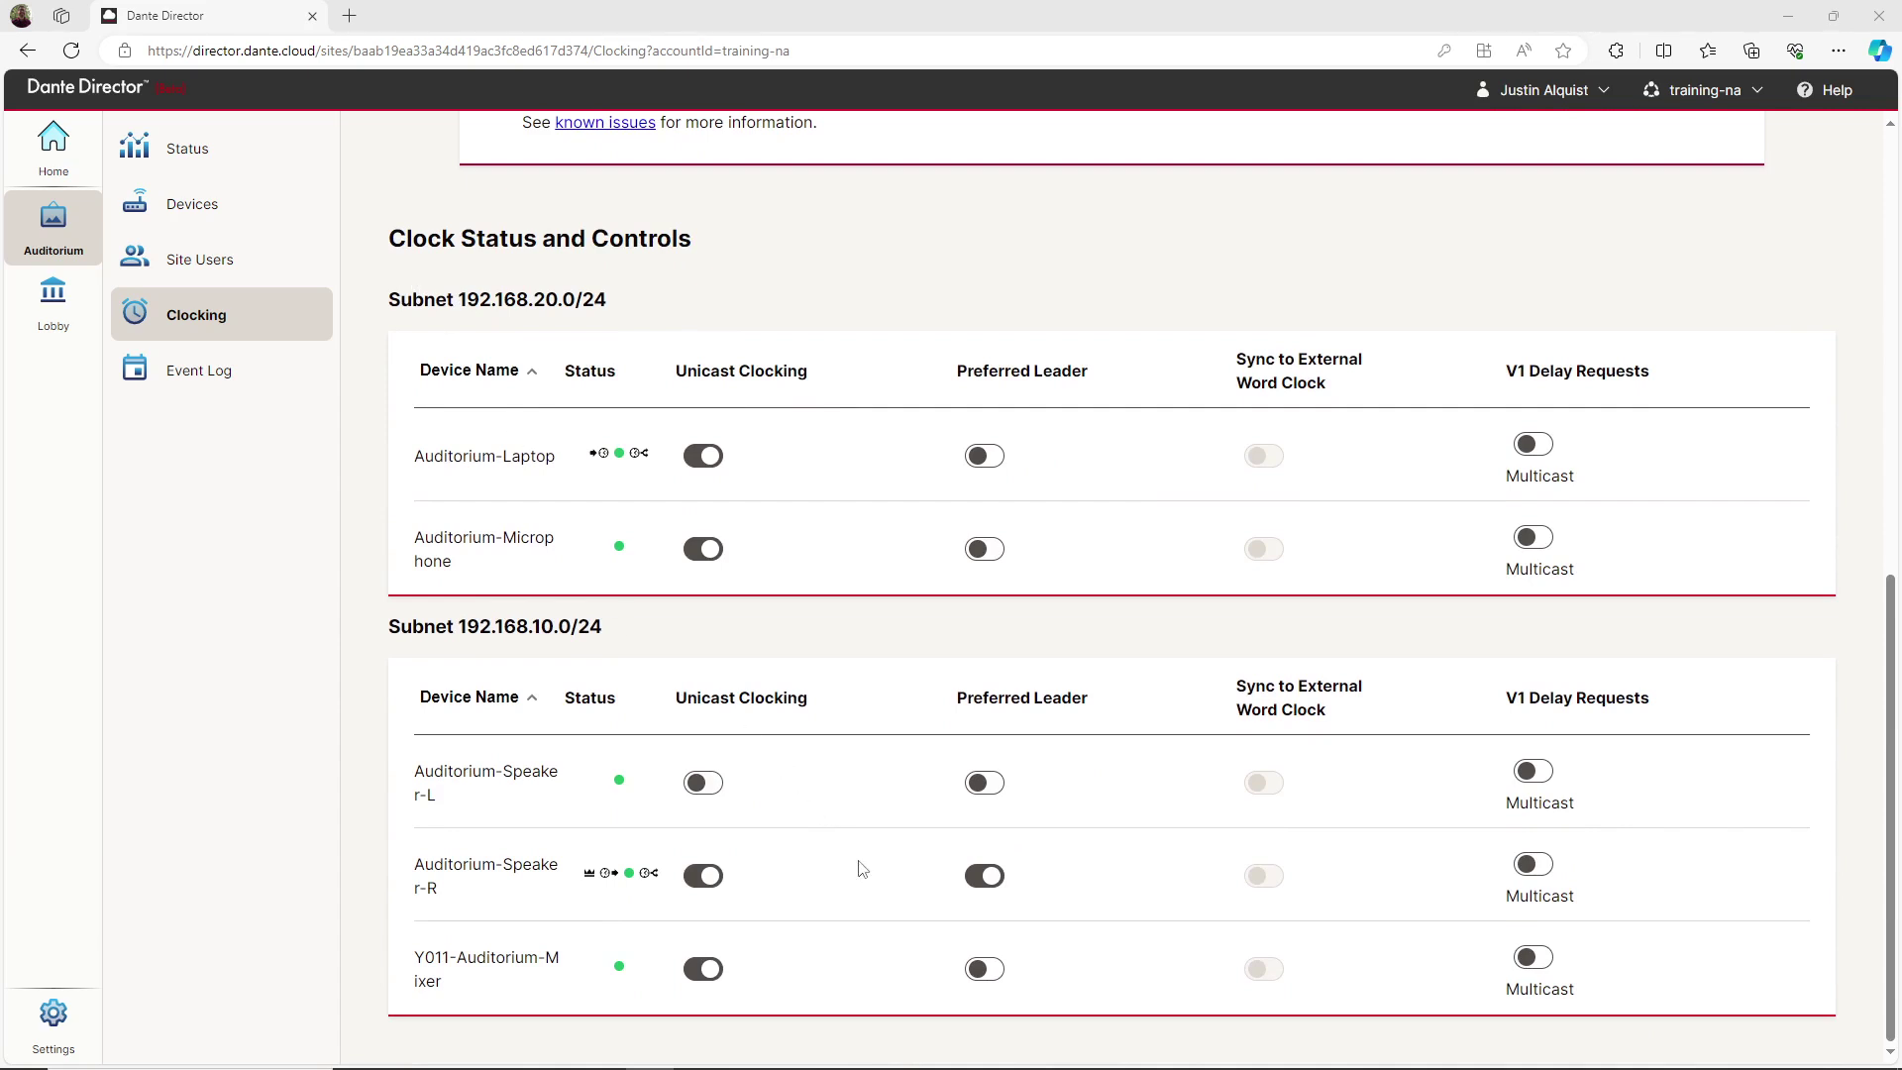
- Turn Preferred Leader on for Y011-Auditorium-Mixer and off for Auditorium-Speaker-R
{"action": "left_click", "coordinate": [980, 969]}
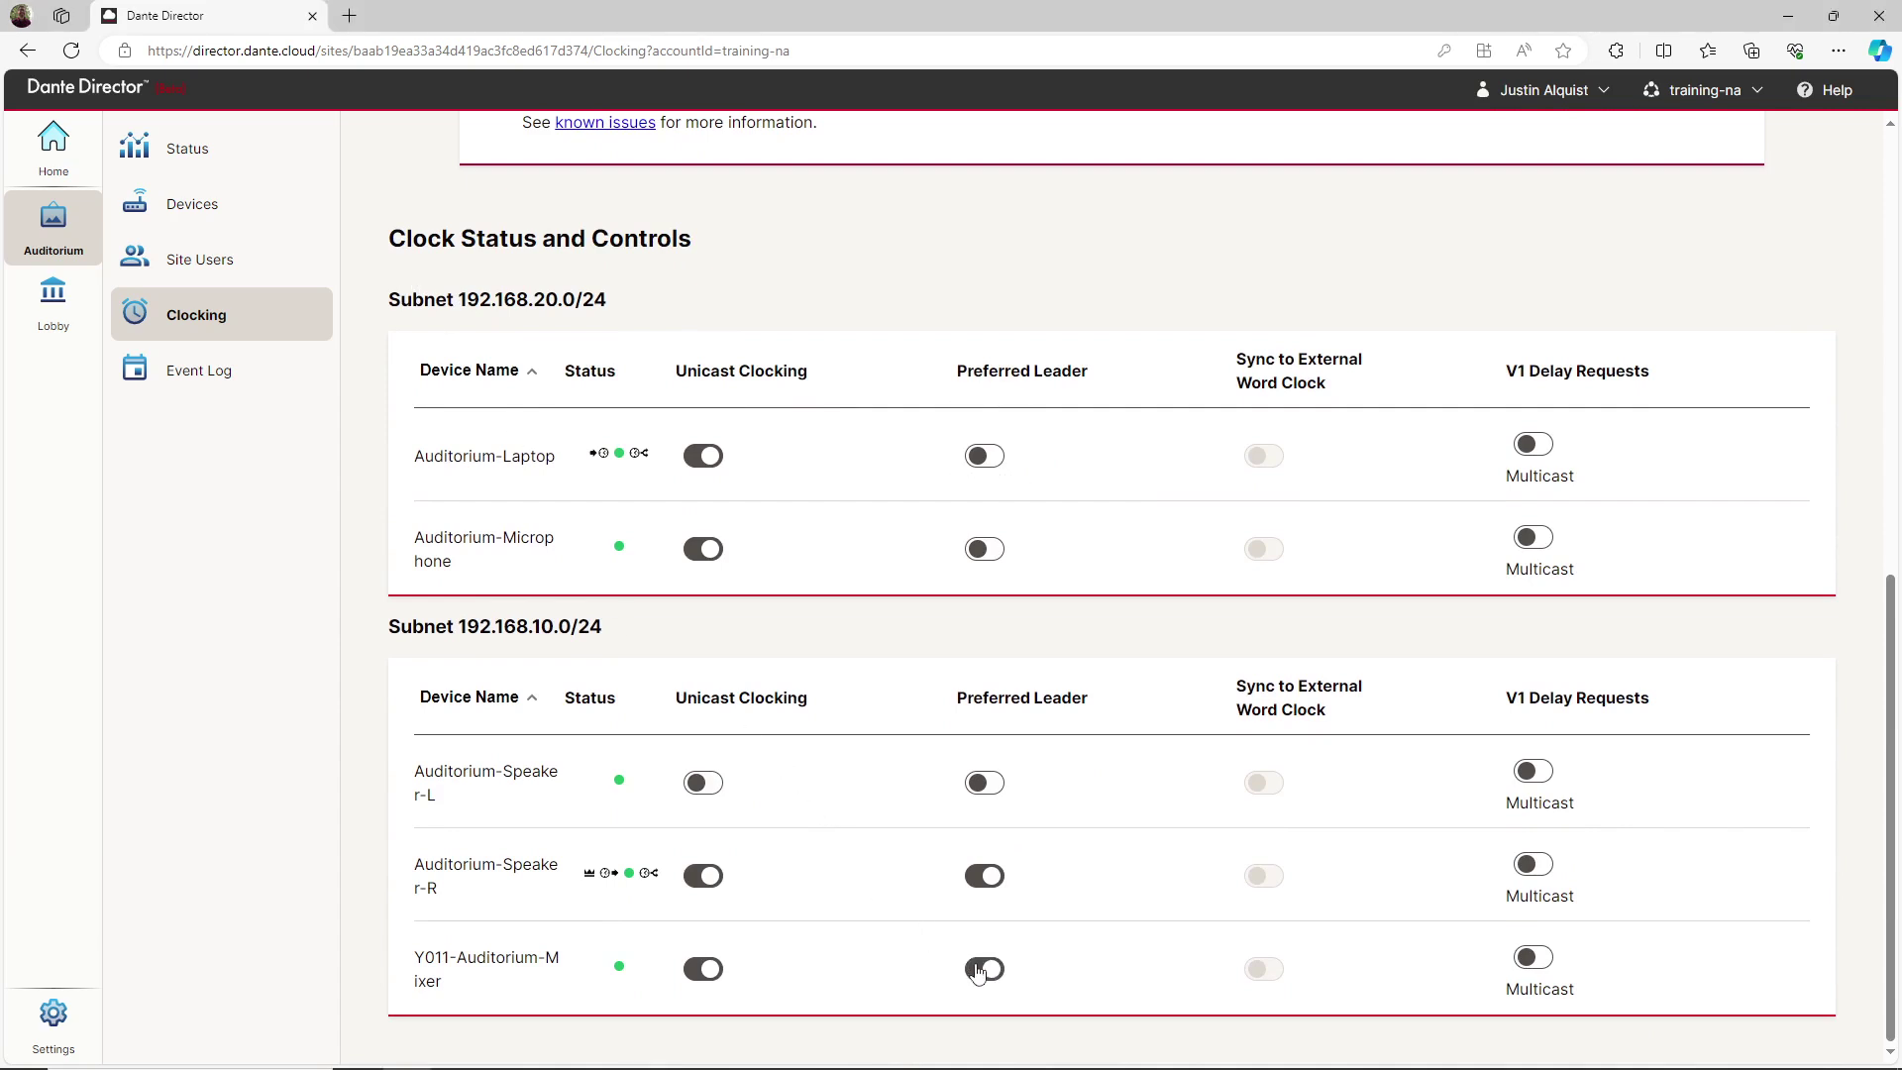
{"action": "left_click", "coordinate": [993, 882]}
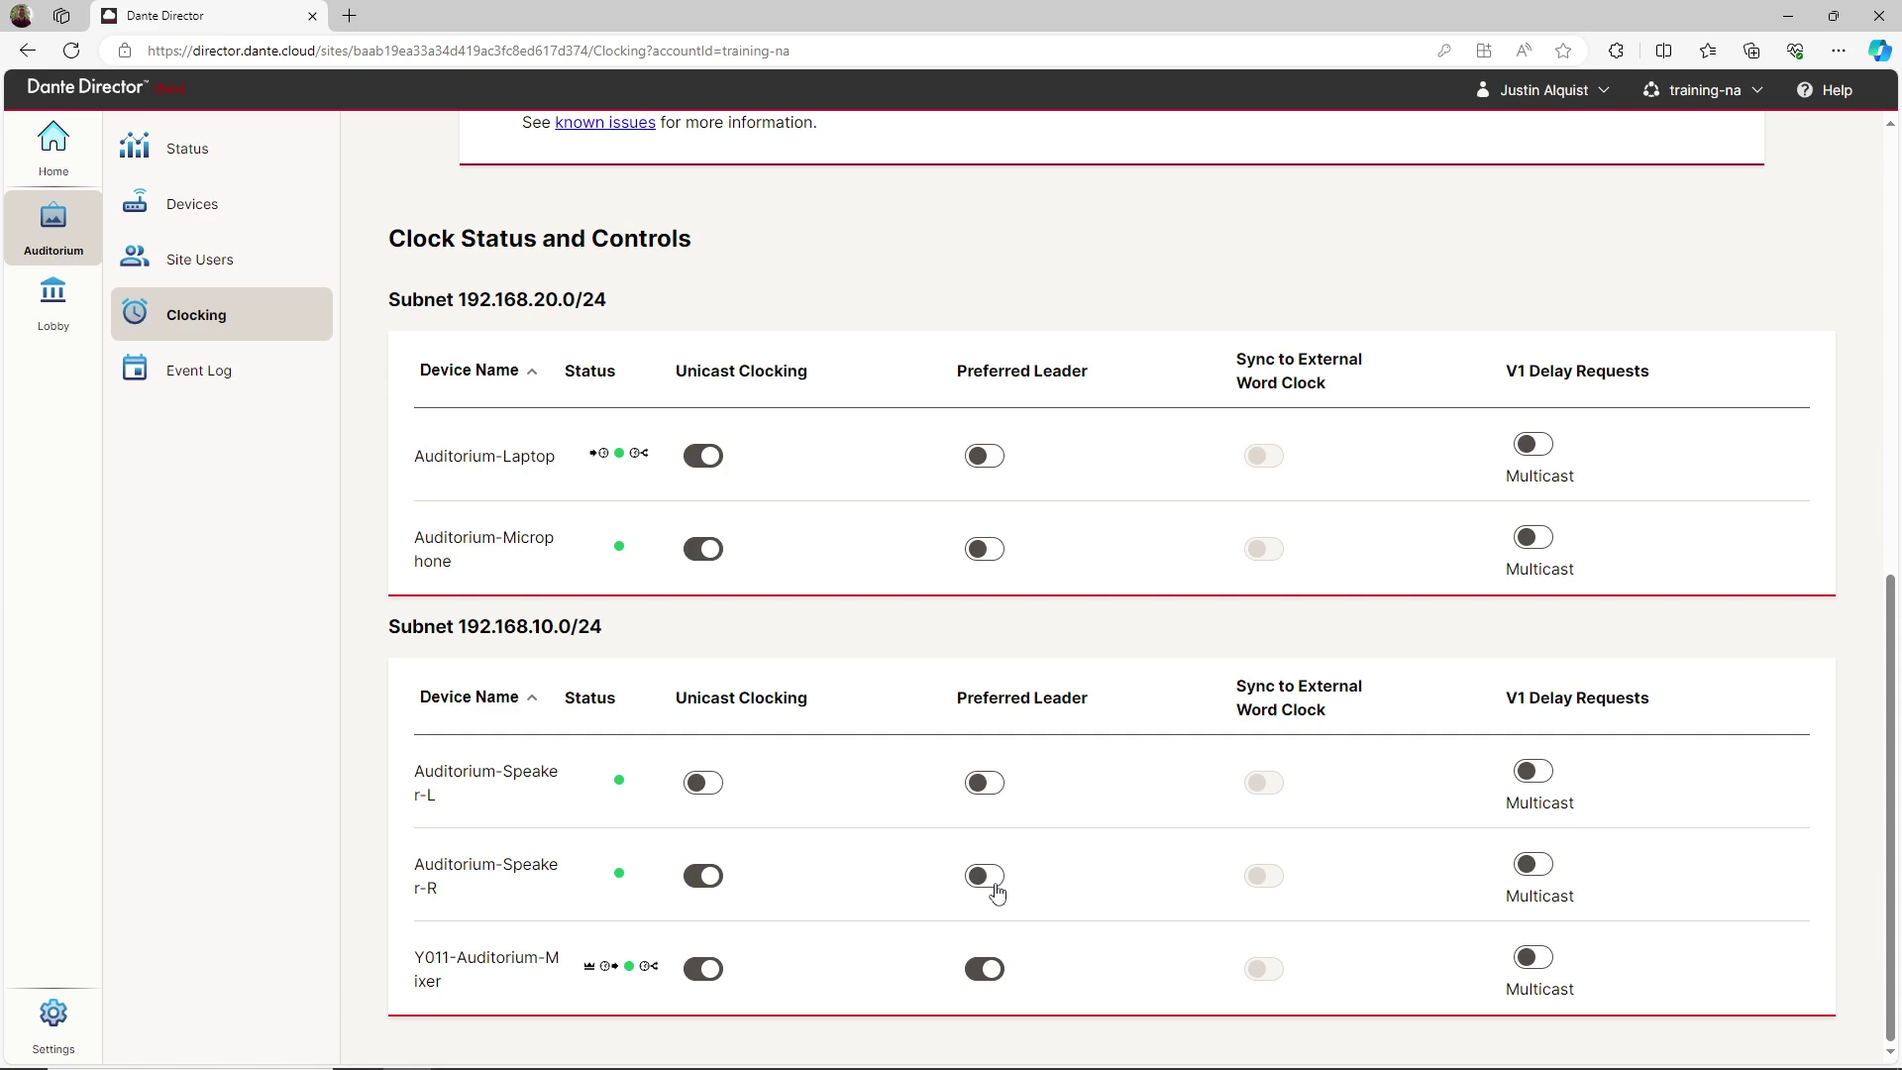
- Turn off unicast clocking for Speaker-R and the mixer, and make Speaker-R preferred leader again
{"action": "left_click", "coordinate": [713, 877]}
{"action": "left_click", "coordinate": [694, 972]}
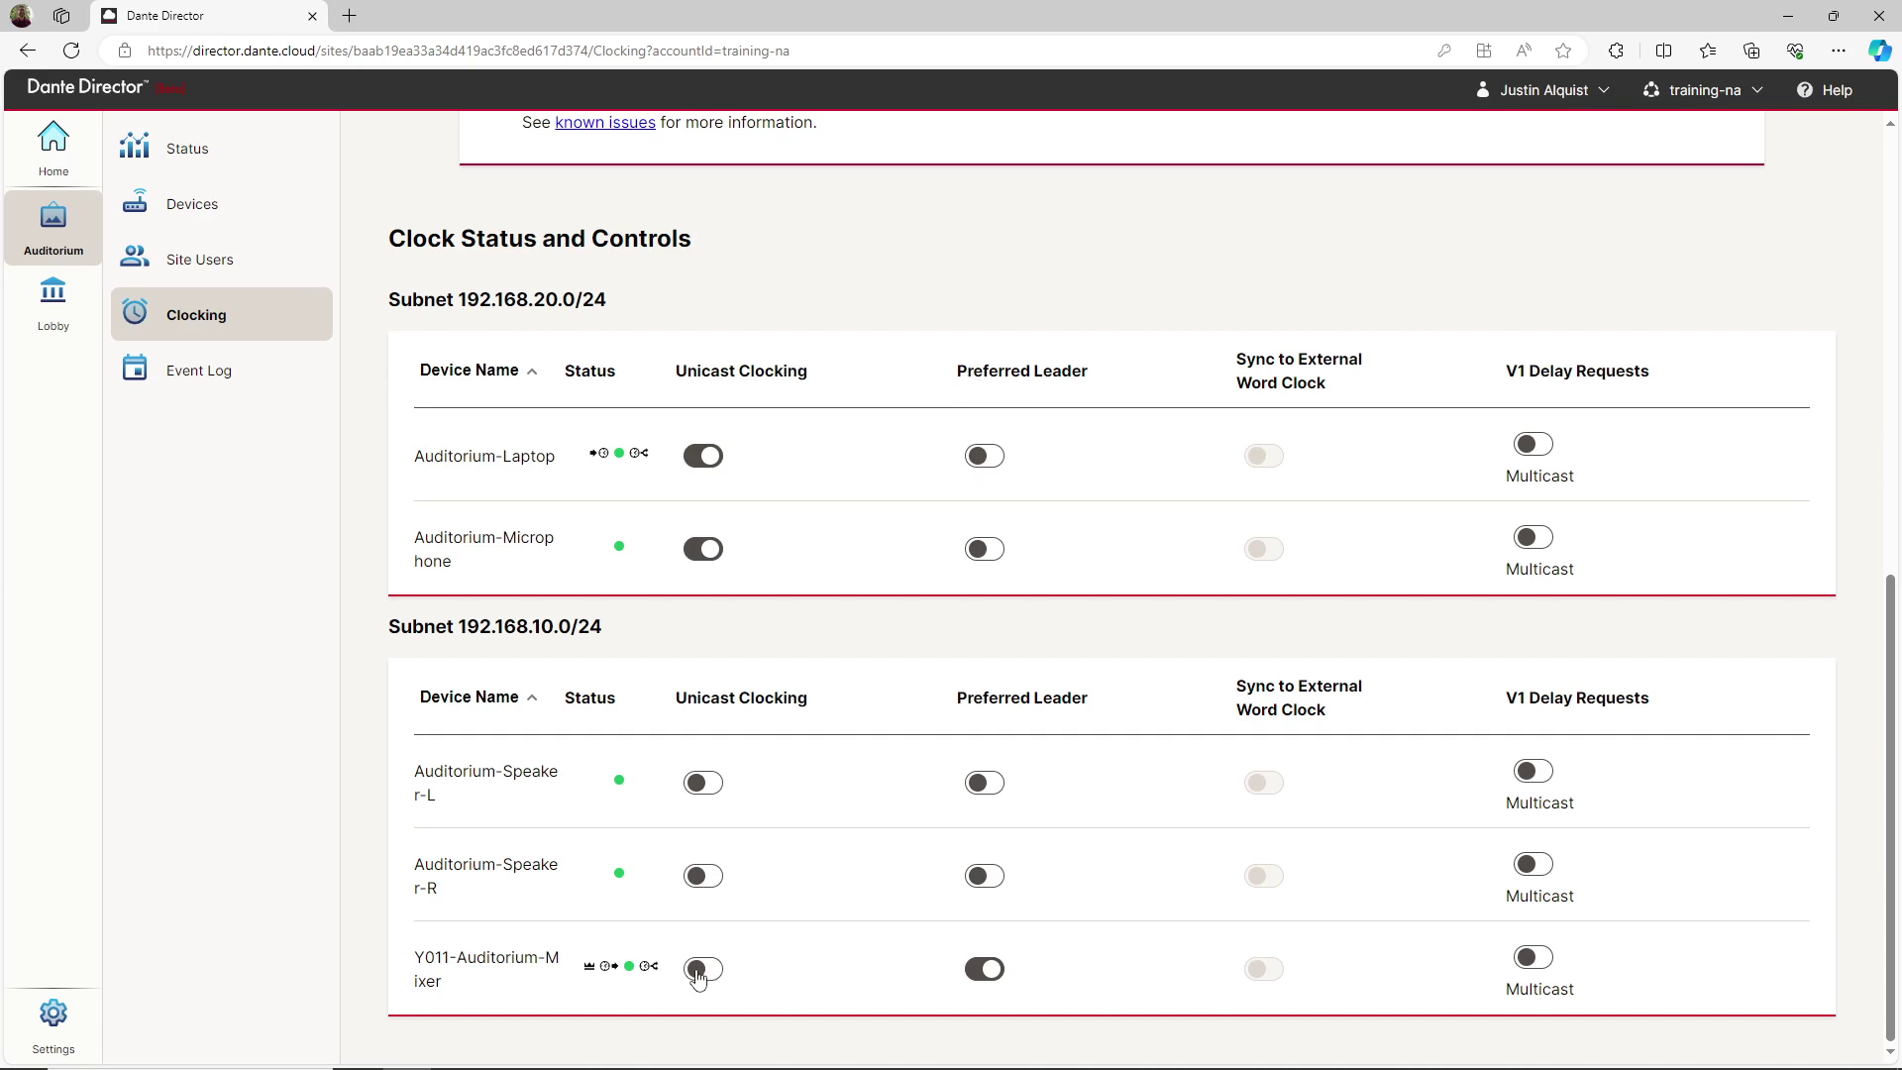
{"action": "left_click", "coordinate": [980, 878]}
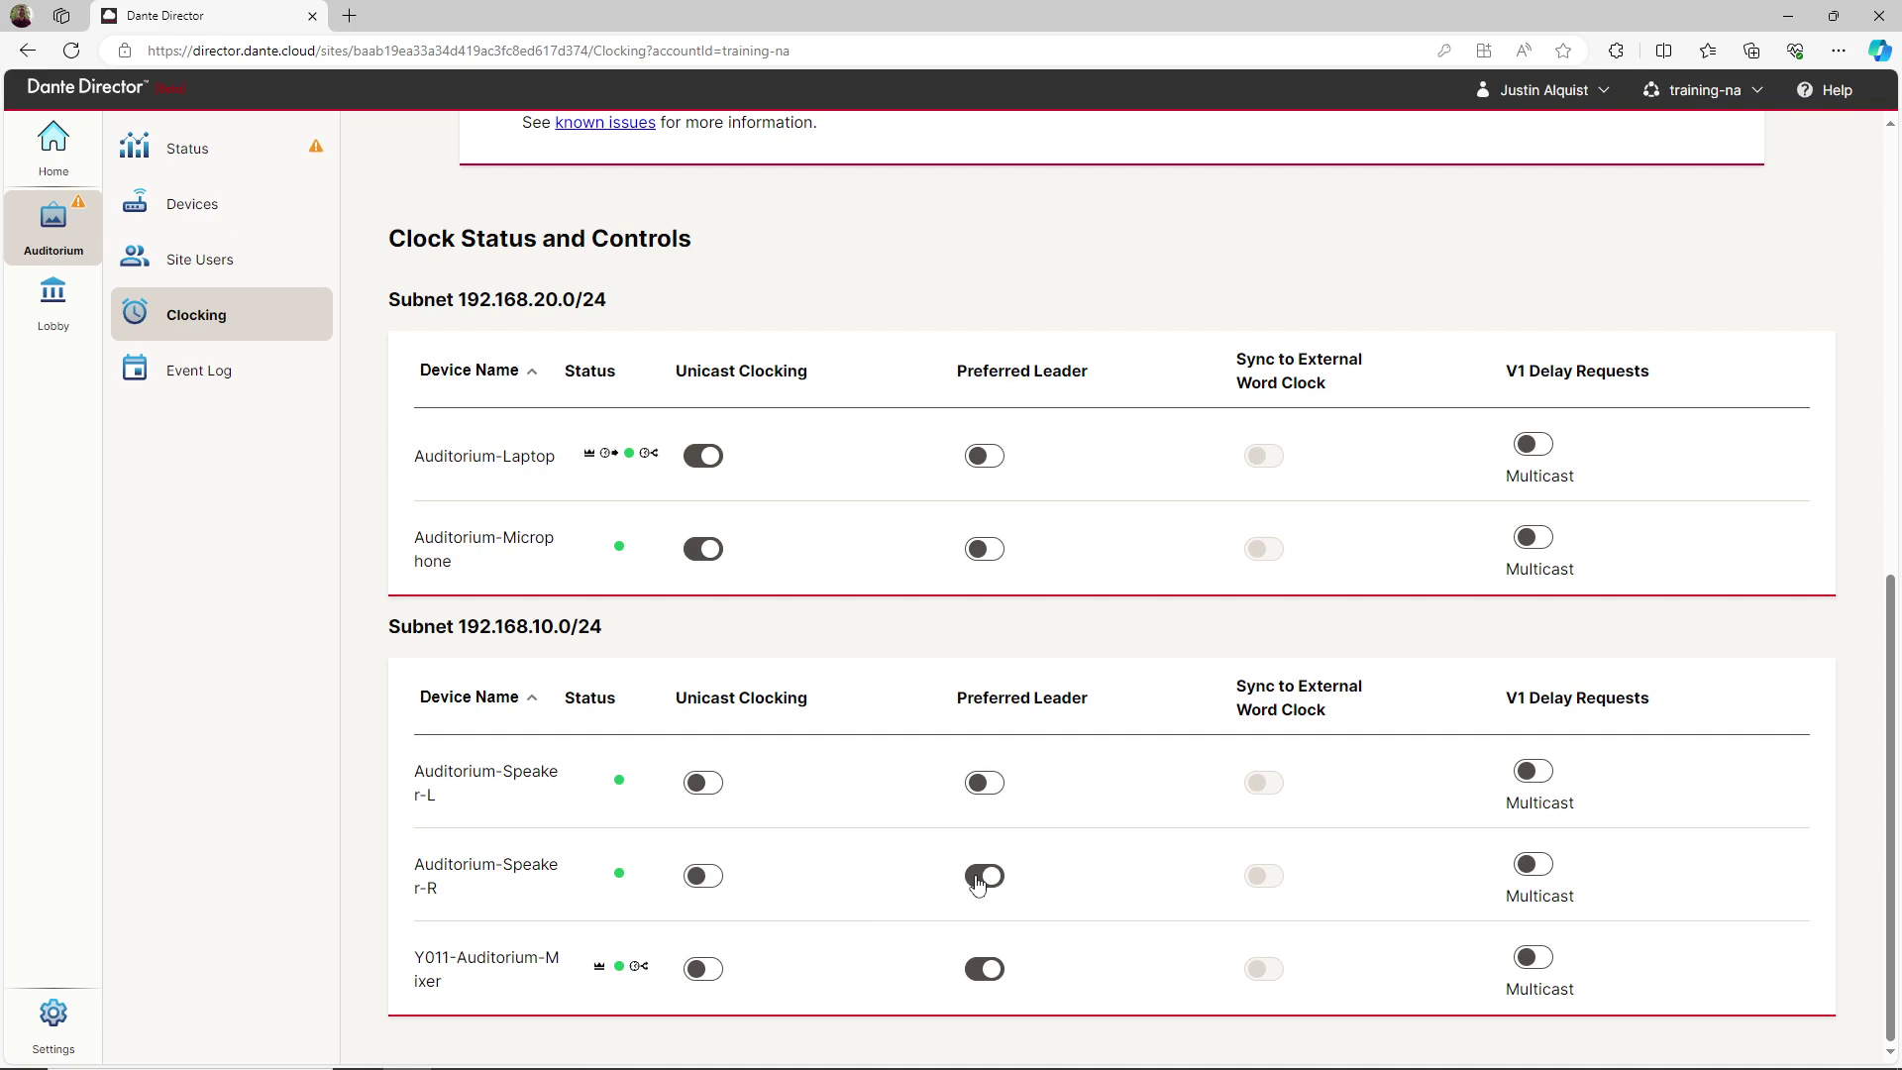
- Check the site's multiple-grand-leaders warning, then run Auto Configure for unicast clocking on the Clocking page
{"action": "left_click", "coordinate": [315, 174]}
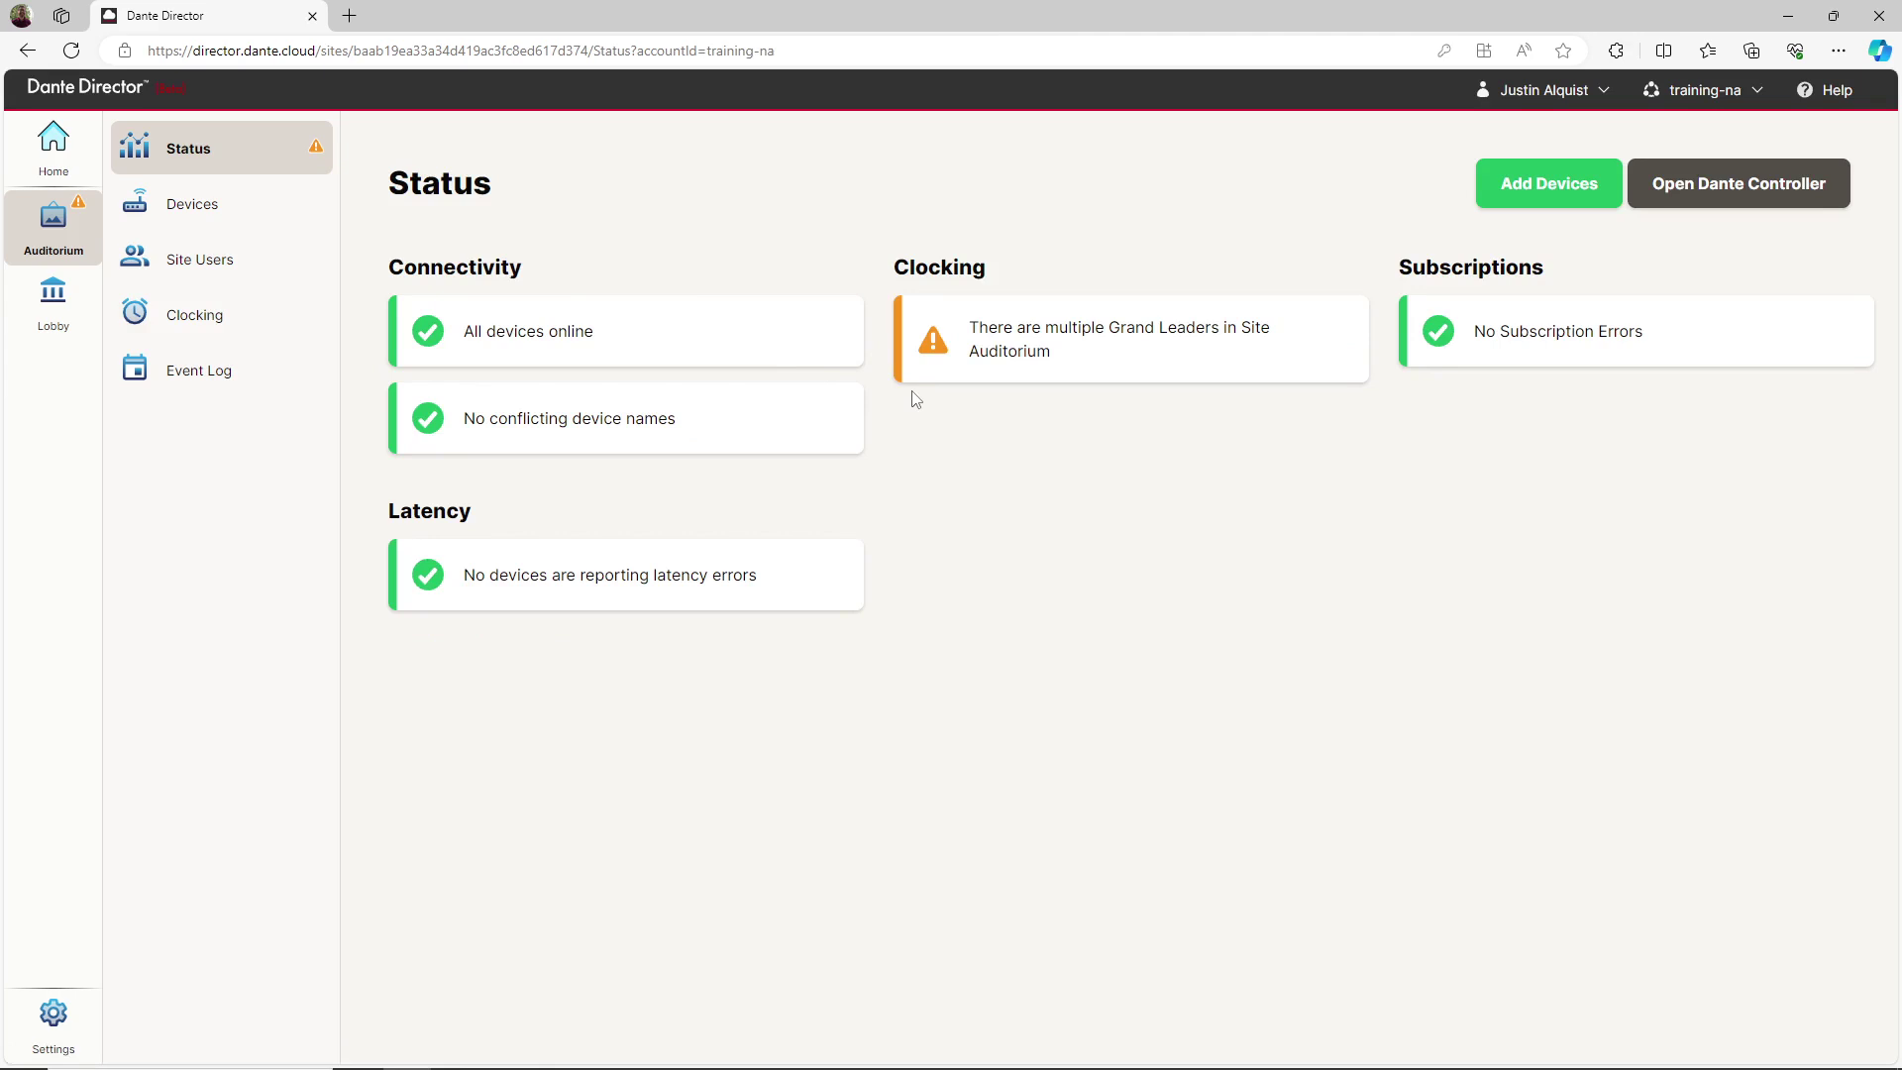
{"action": "left_click", "coordinate": [311, 327]}
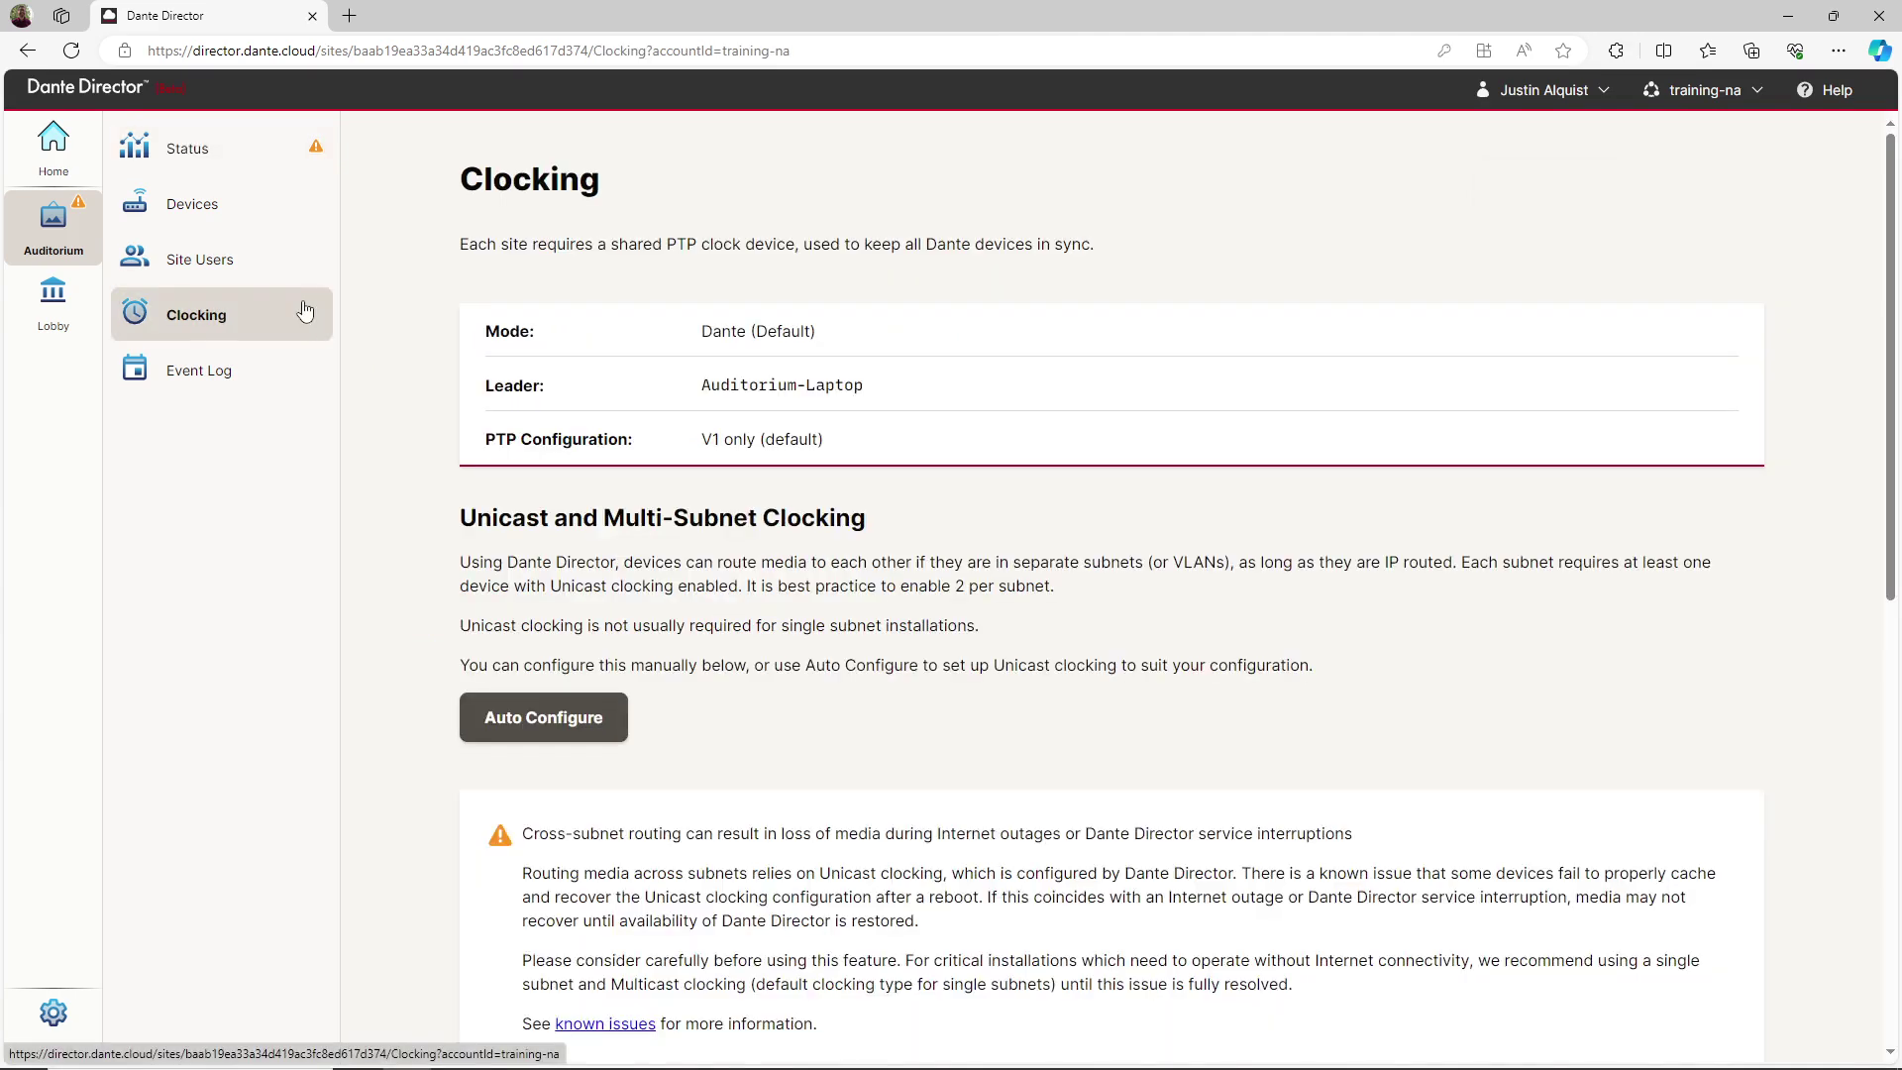
{"action": "left_click", "coordinate": [522, 714]}
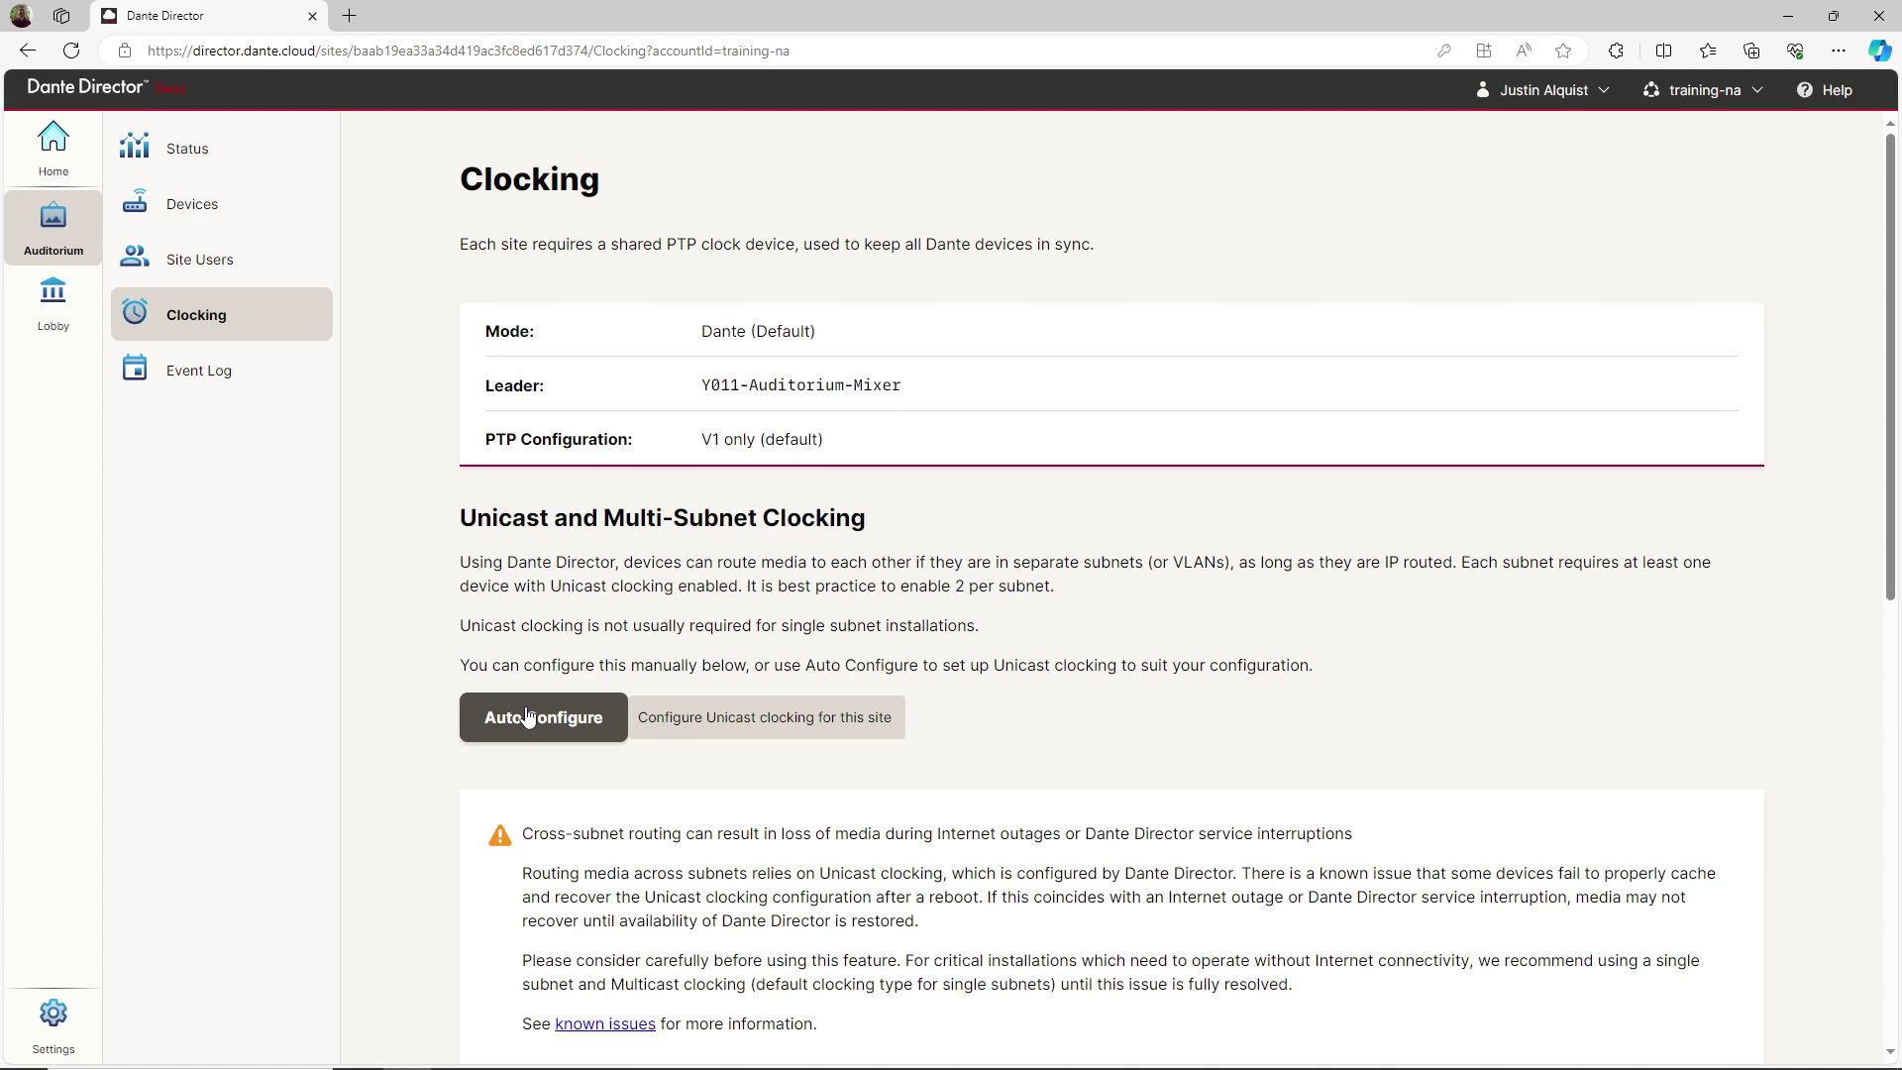
- Scroll the Clocking page to review both subnet tables after auto-configuration
{"action": "scroll", "coordinate": [527, 715], "scroll_direction": "down", "scroll_amount": 8}
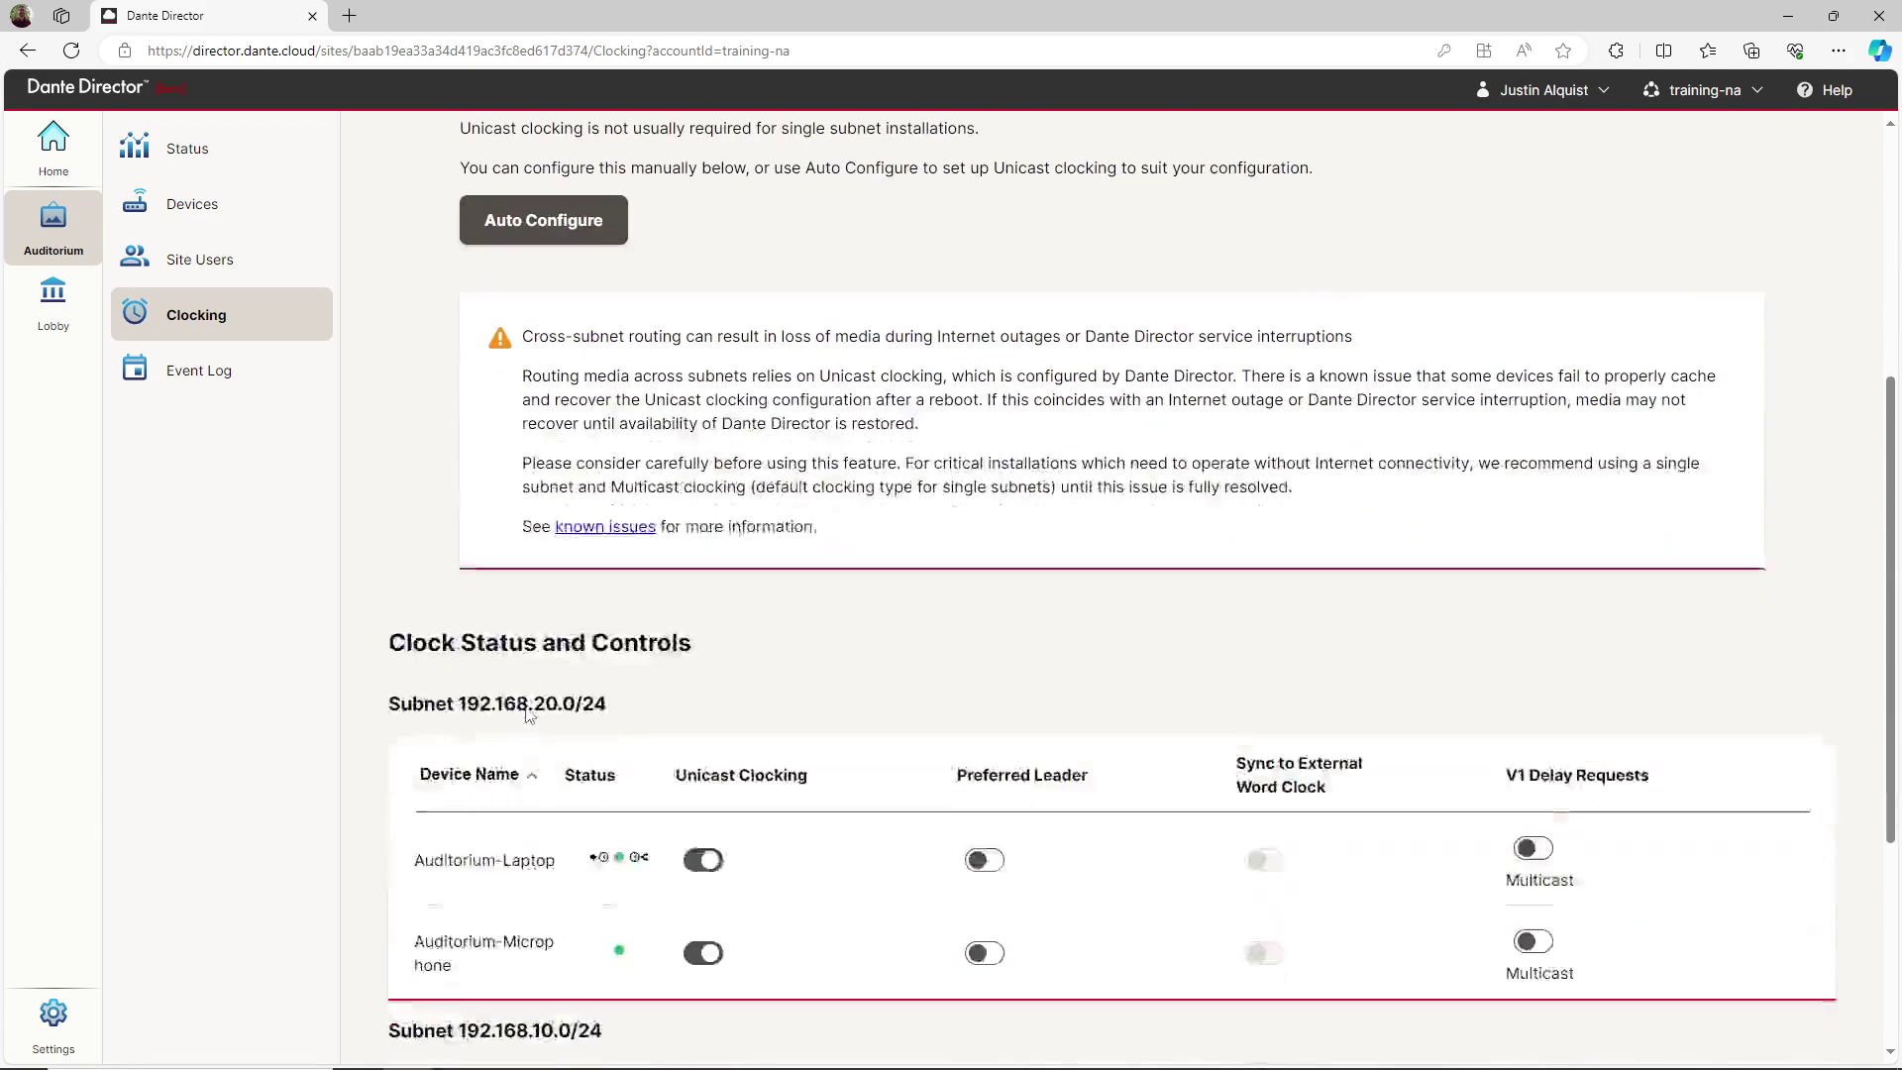
{"action": "scroll", "coordinate": [527, 715], "scroll_direction": "down", "scroll_amount": 1}
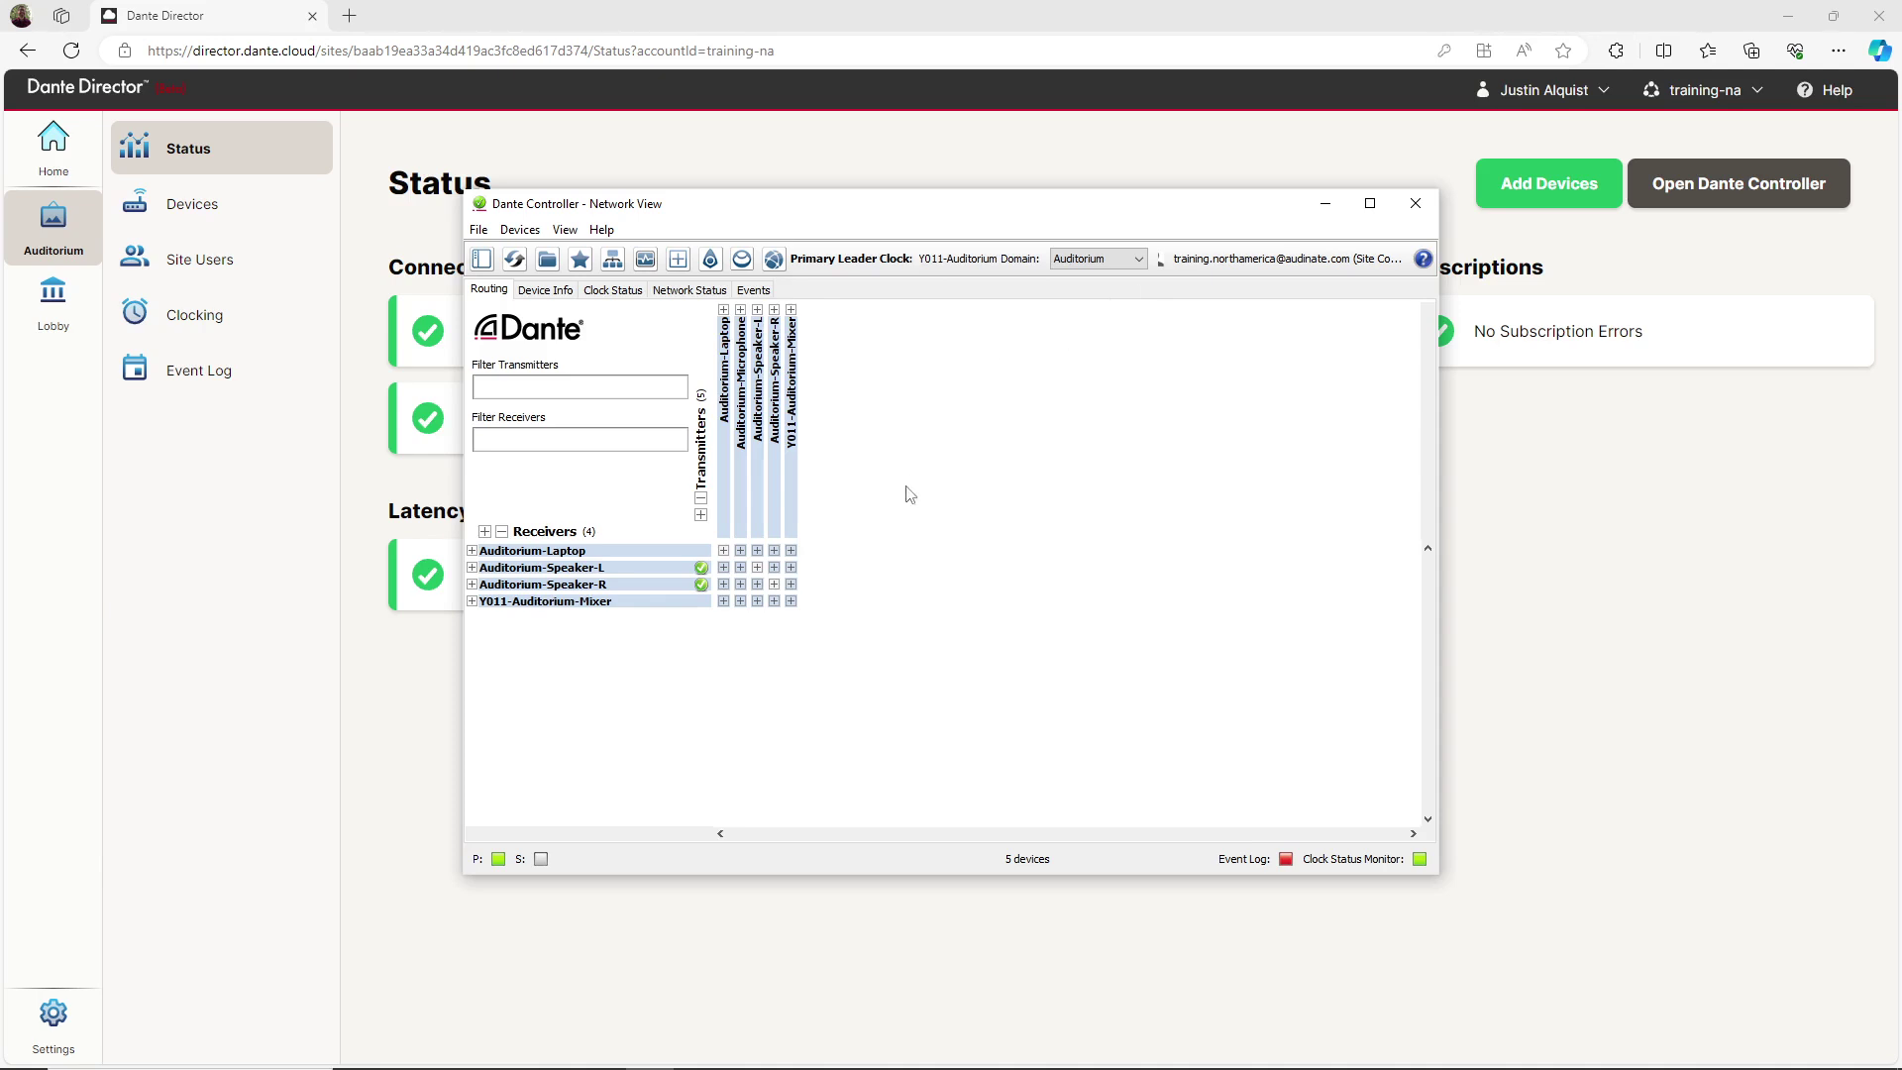
- Expand the mixer's receive channels and the microphone's outputs, then view the Device Info table
{"action": "left_click", "coordinate": [741, 600]}
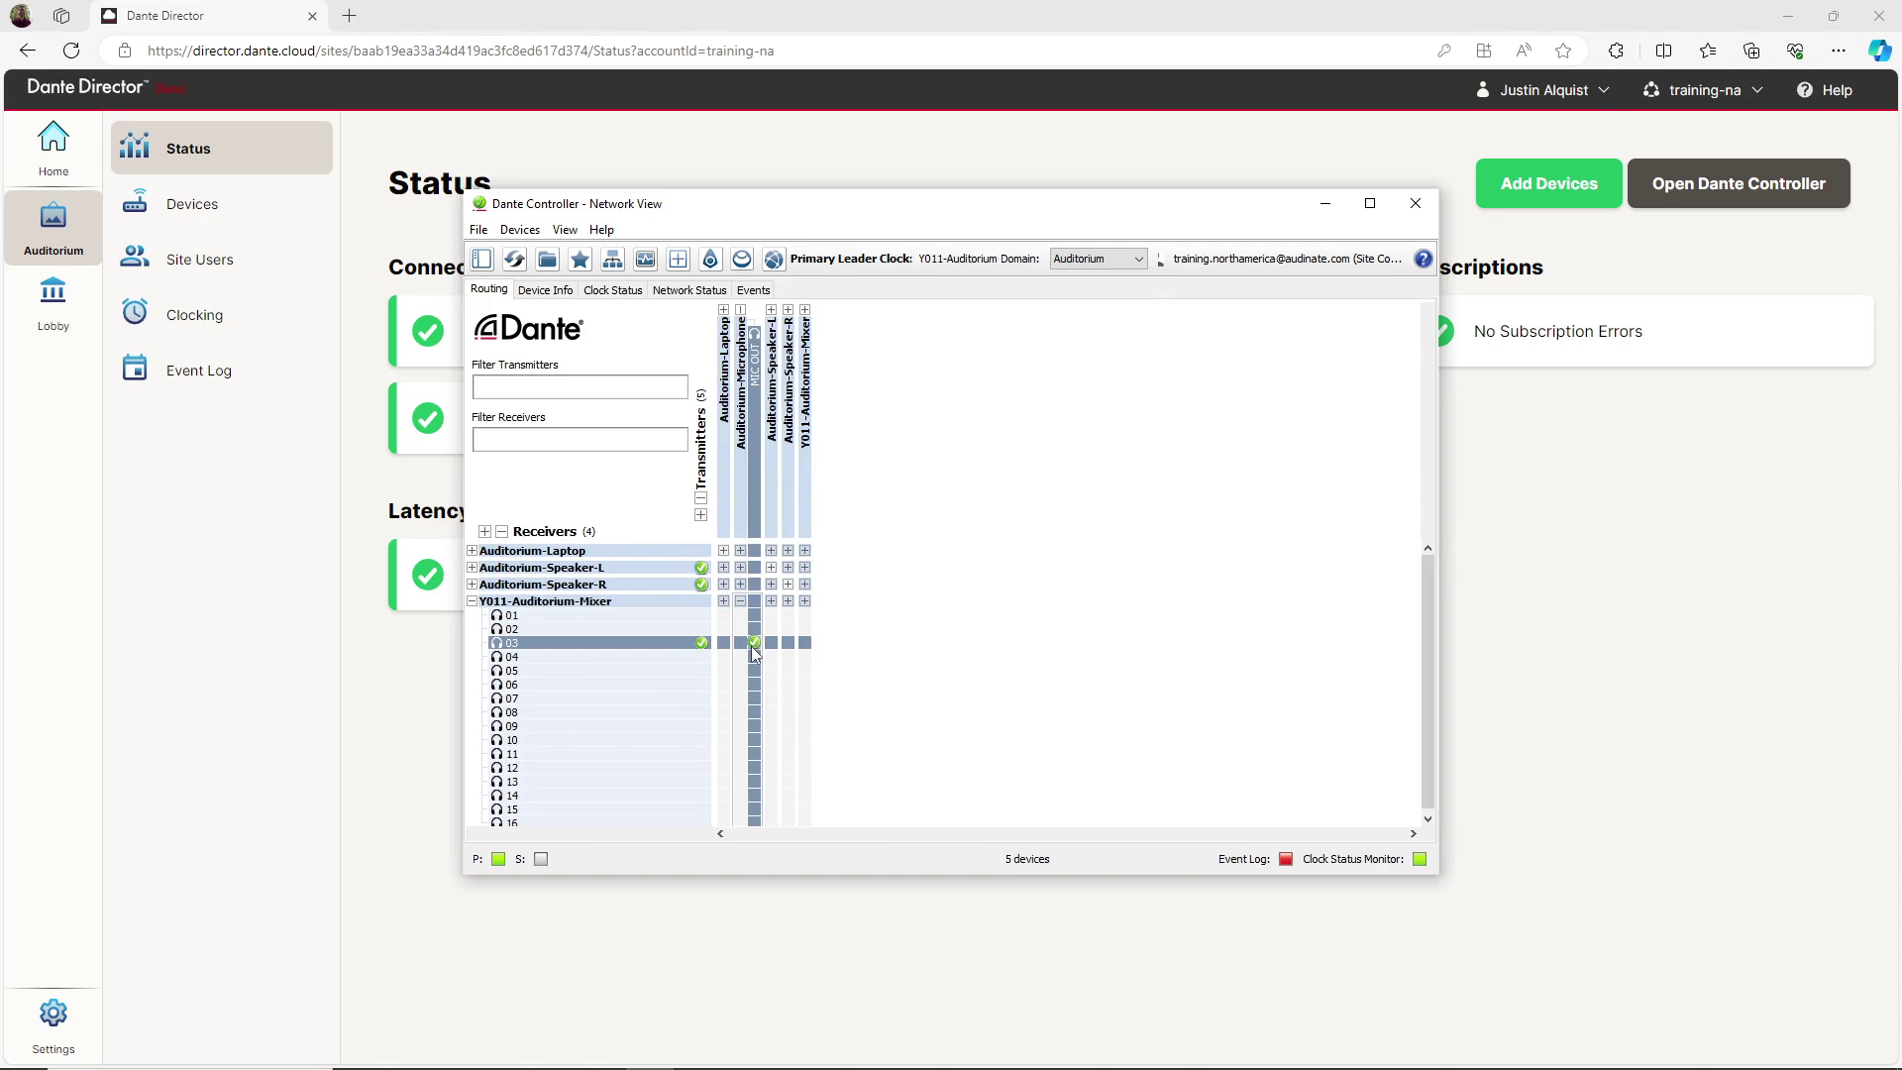
{"action": "left_click", "coordinate": [557, 294]}
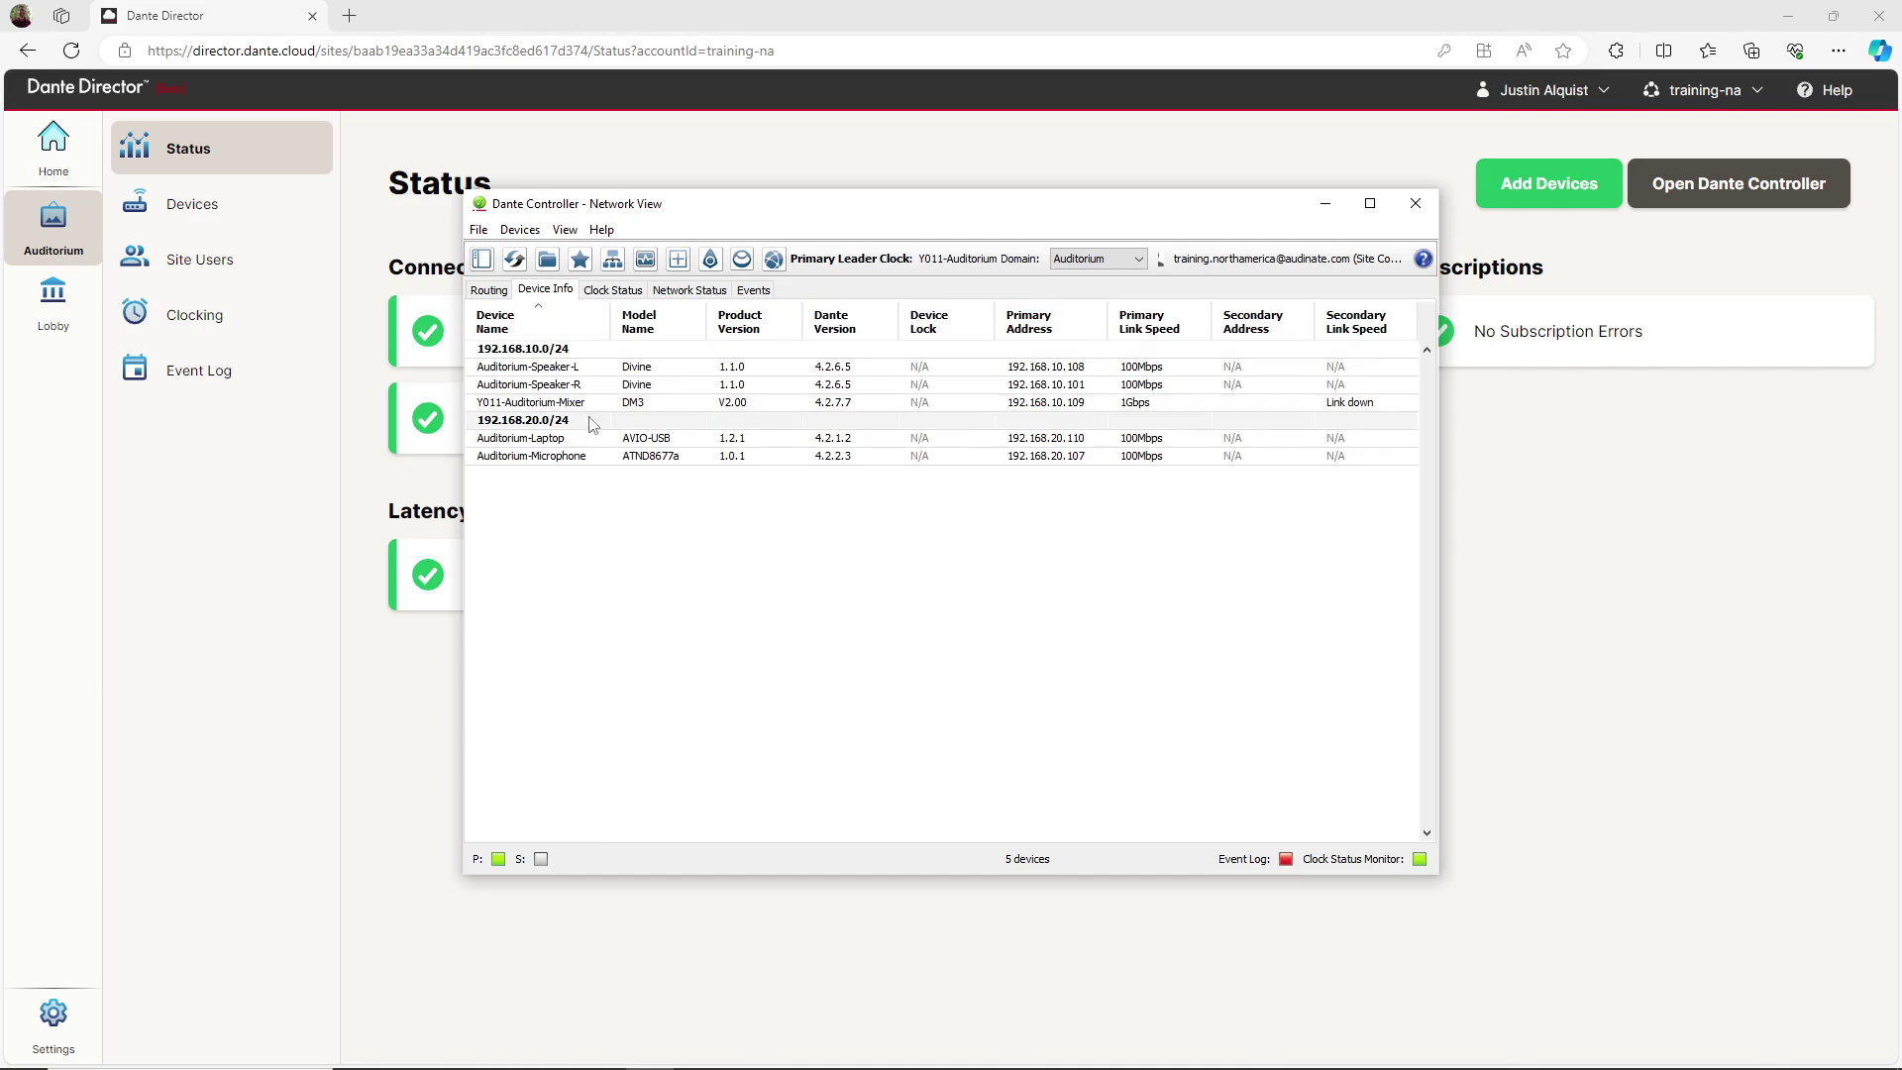
{"action": "left_click", "coordinate": [614, 291]}
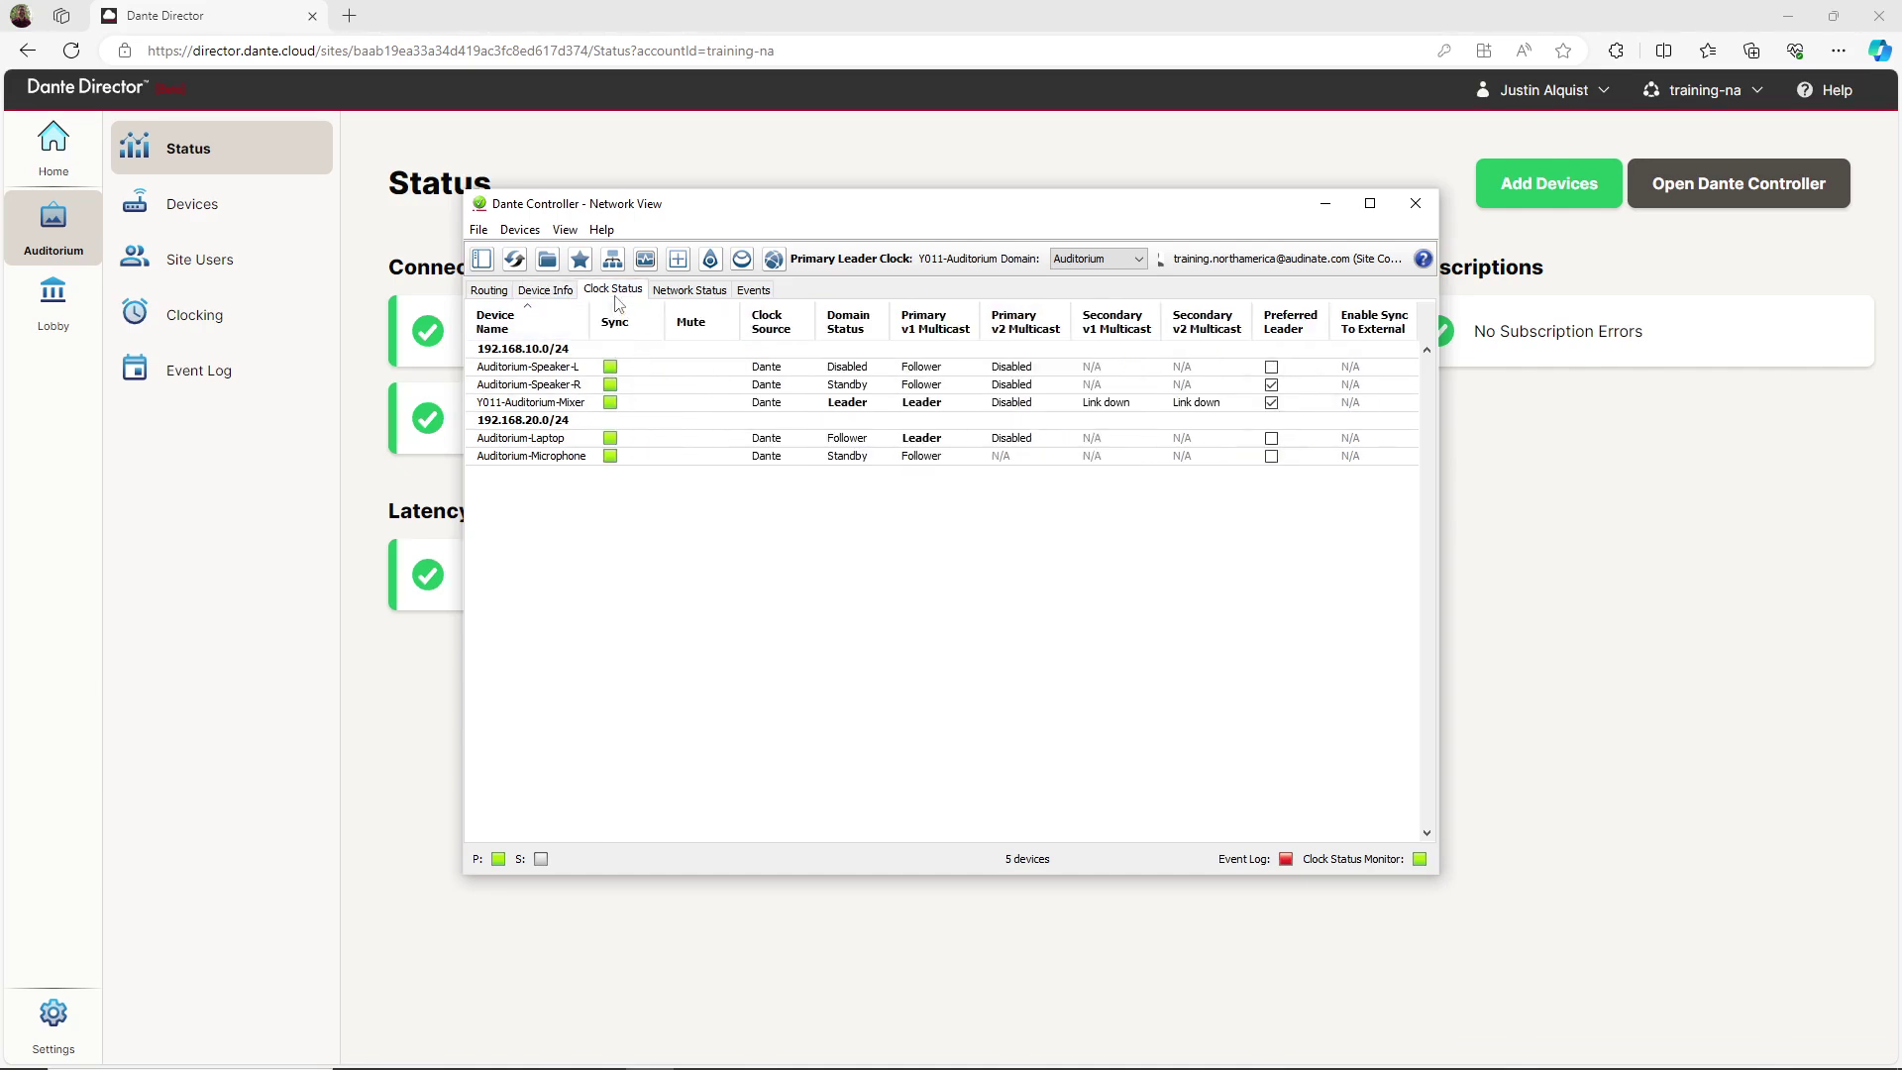